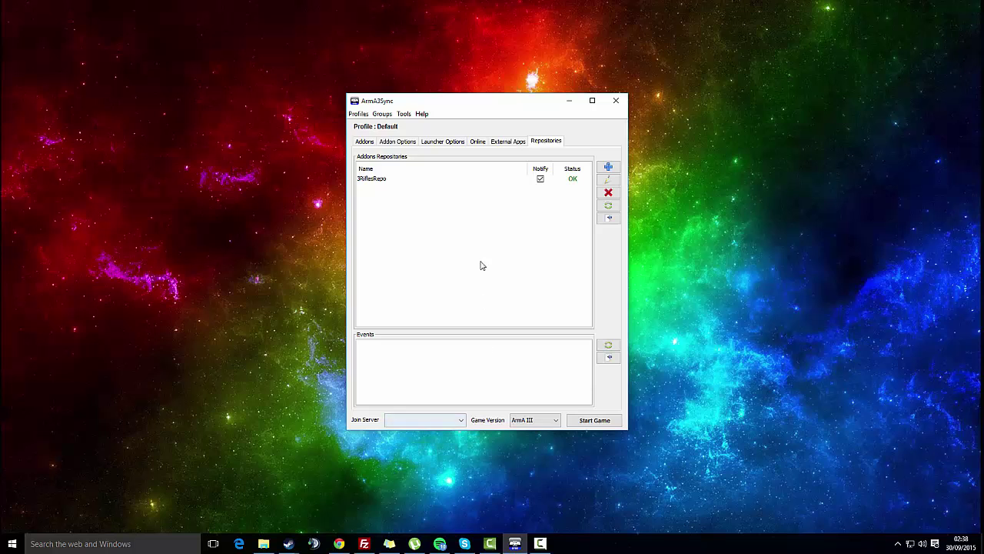
Switch to Chrome and review the author, version and short description on Armaholic's ArmA3Sync page.
left_click(387, 182)
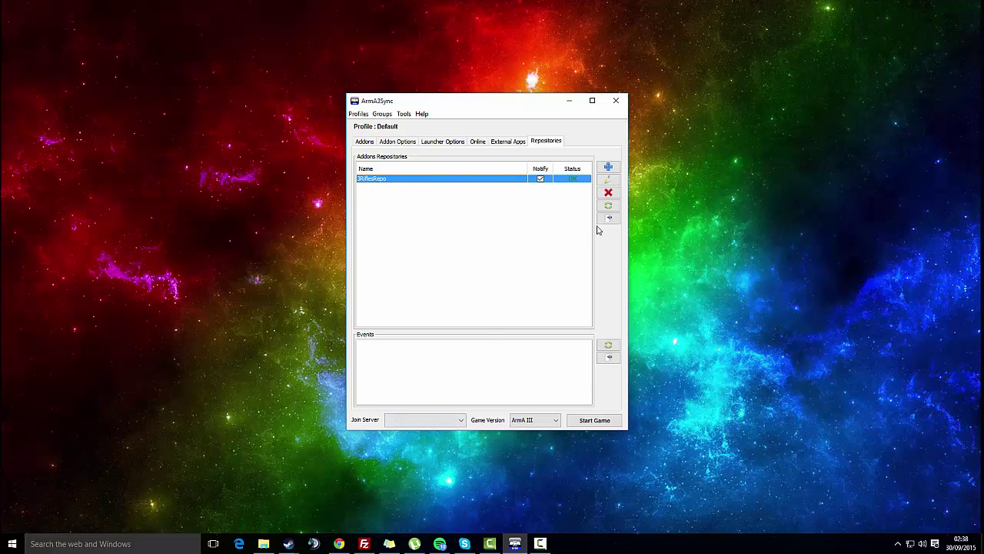
left_click(339, 544)
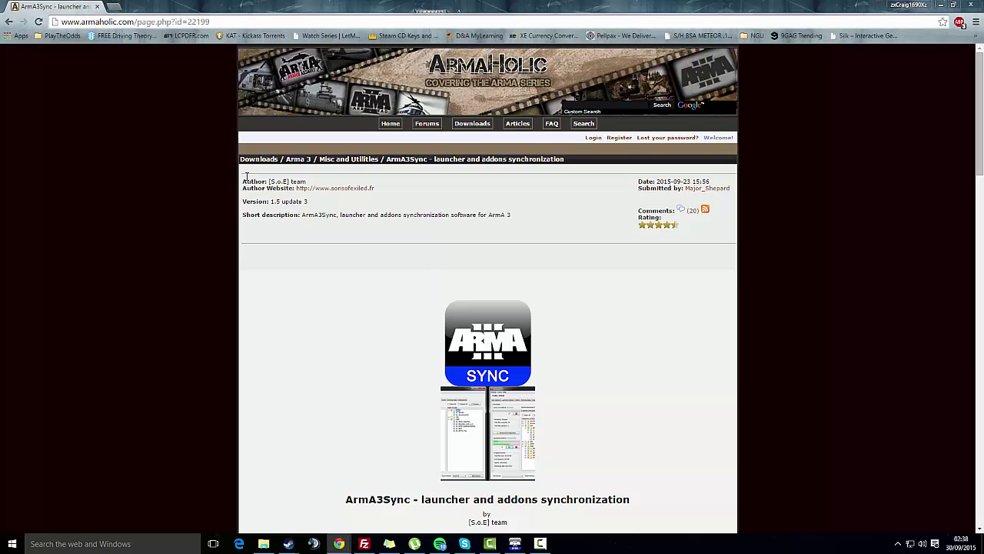
left_click_drag(244, 179, 584, 222)
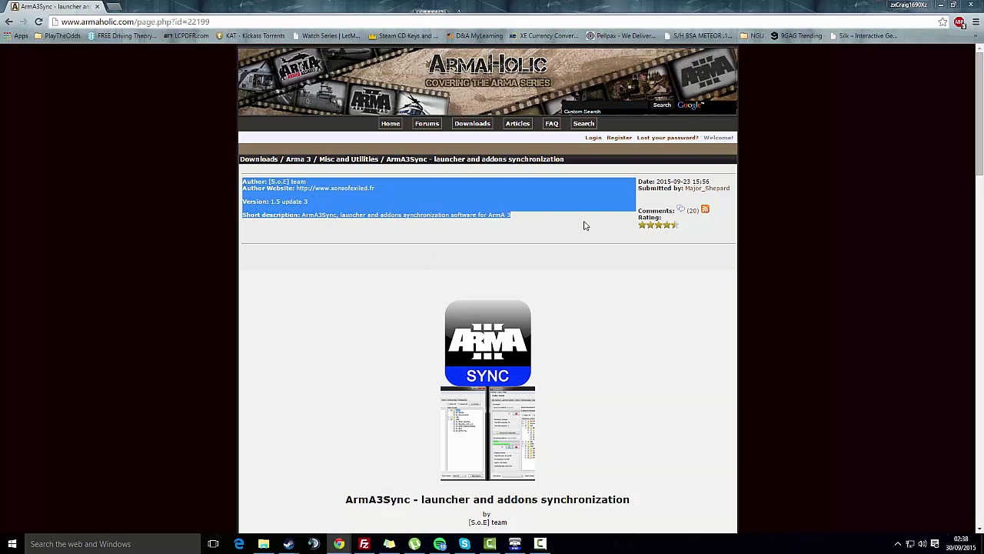
left_click(667, 238)
left_click_drag(668, 238, 594, 246)
left_click(241, 190)
left_click_drag(675, 243, 241, 186)
left_click(716, 239)
left_click(241, 186)
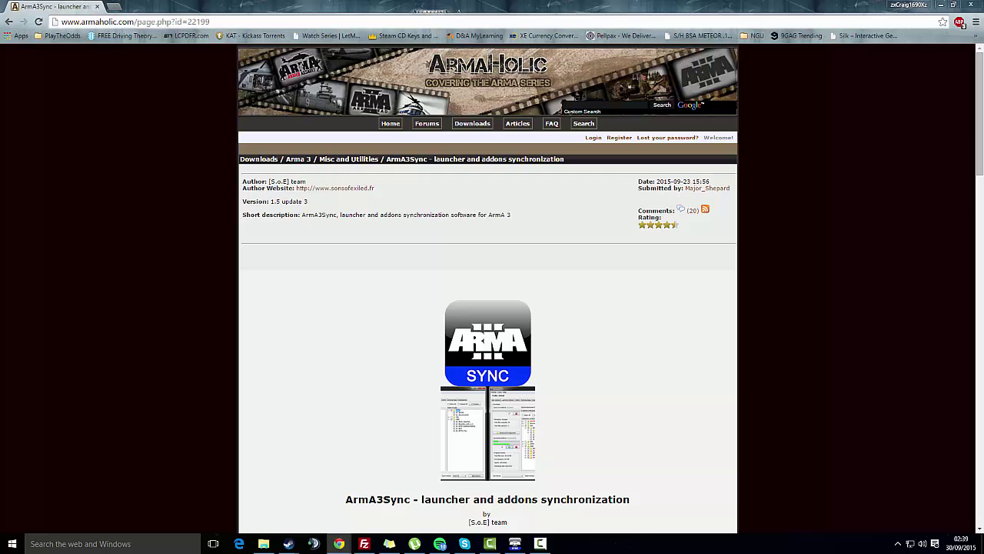
left_click(941, 5)
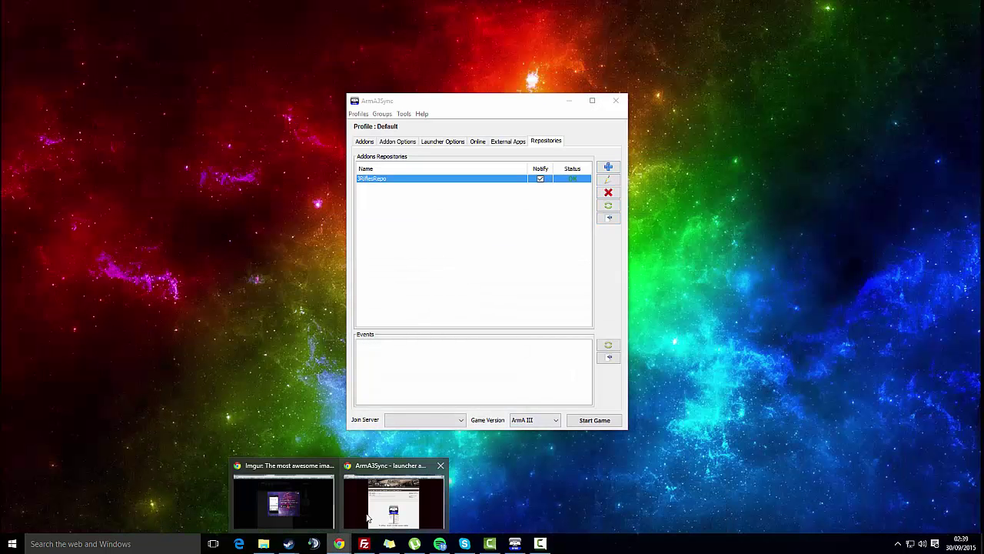
Examine the Java Runtime Environment 7 requirement near the end of the ArmA3Sync page in Chrome.
left_click(338, 543)
scroll(498, 218, "down", 15)
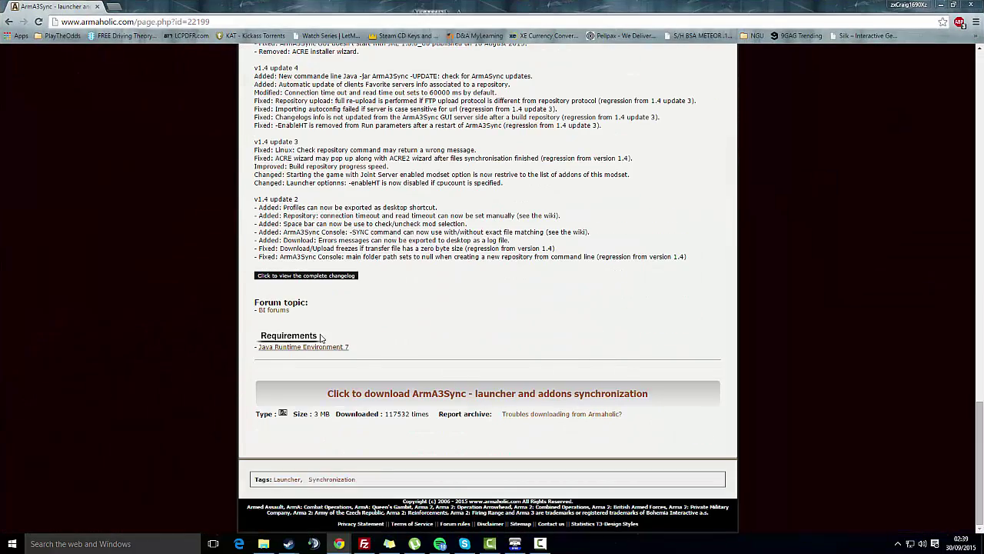
left_click_drag(285, 351, 329, 348)
left_click(861, 75)
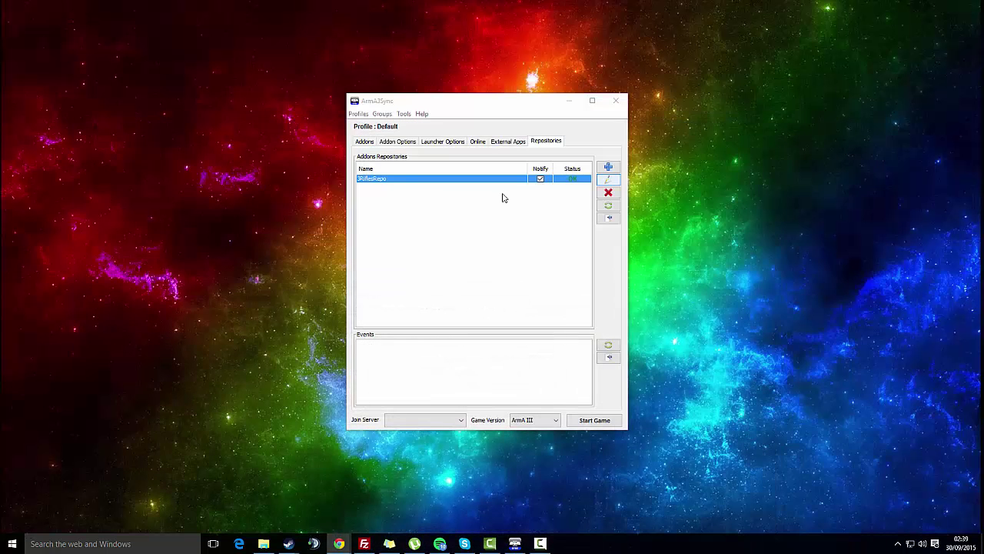
Switch to ArmA3Sync and review the available addons and the 3RiflesRepo addon group.
left_click(366, 143)
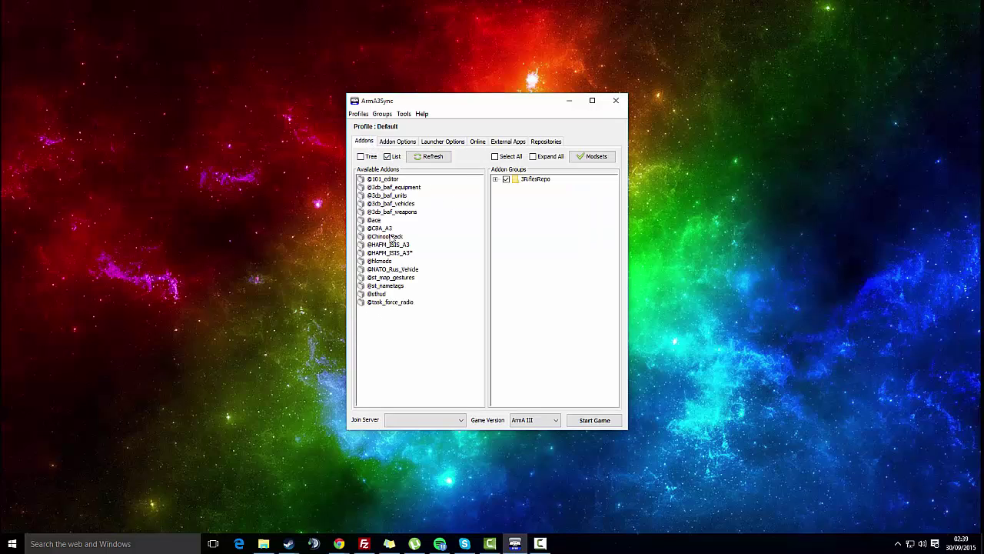
left_click_drag(380, 188, 392, 269)
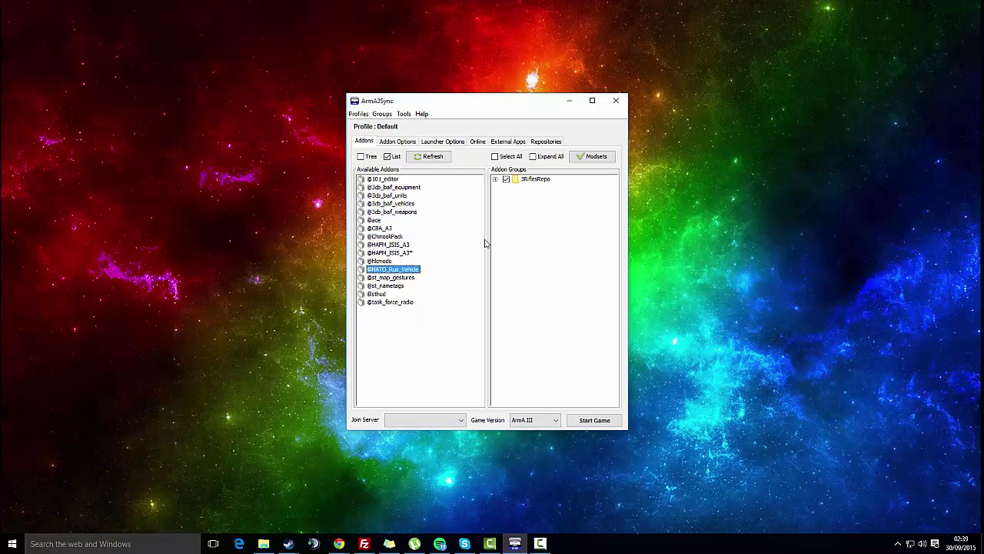
left_click(537, 179)
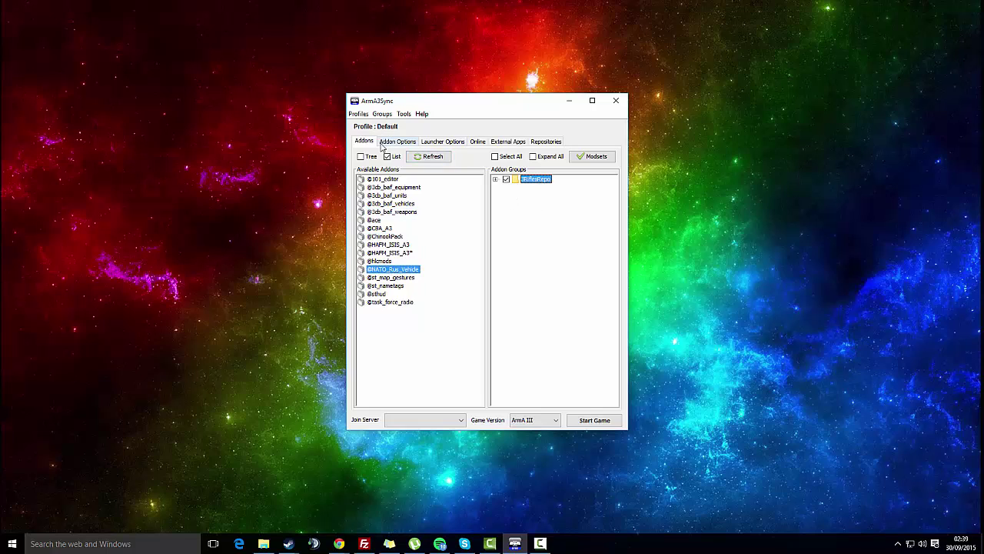
left_click(396, 142)
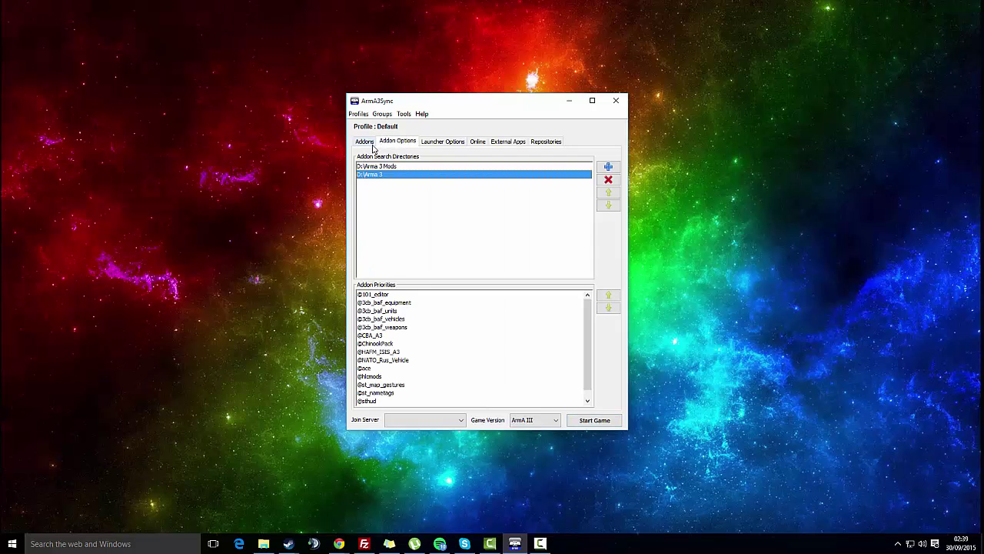
left_click(432, 141)
left_click(365, 142)
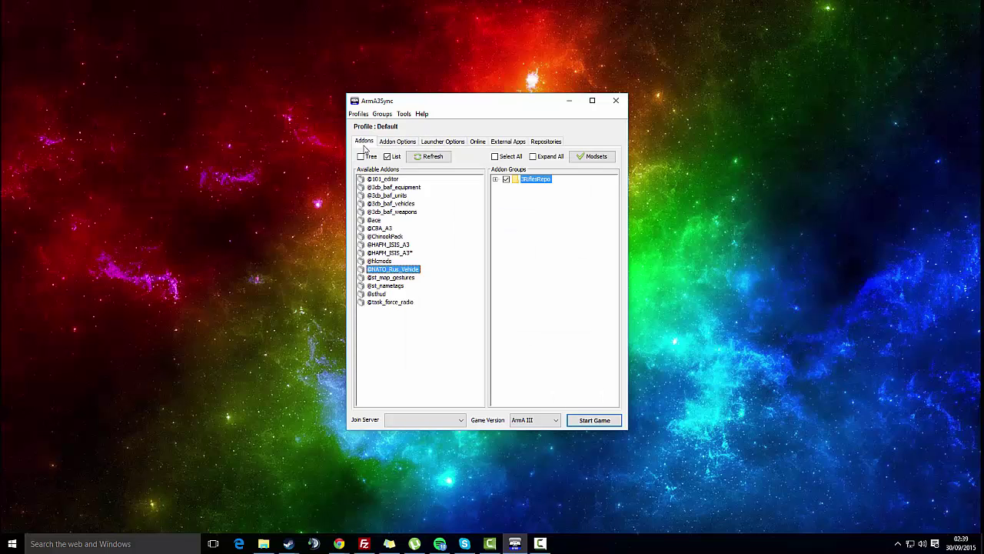
Inspect the addon search directories and the folder chooser for adding another directory.
left_click(383, 143)
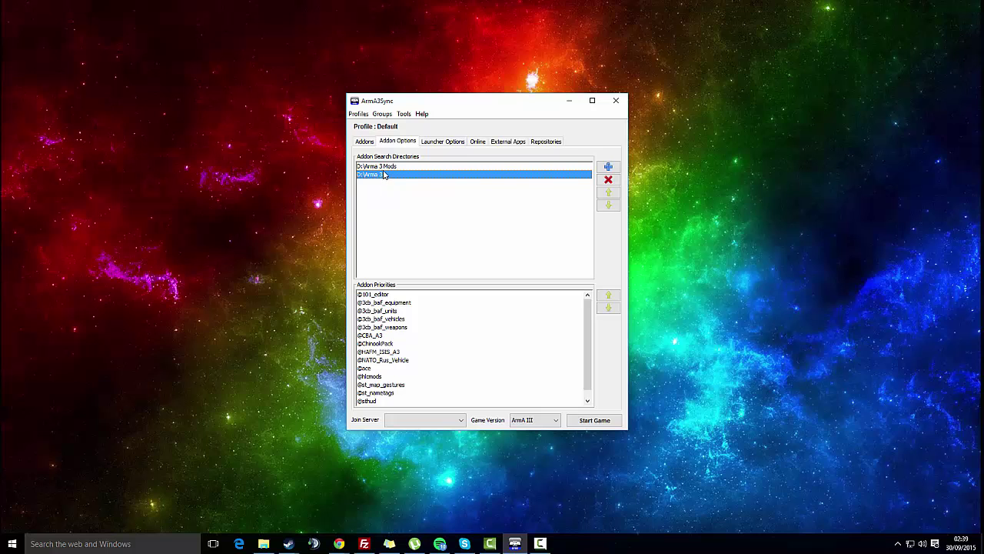
left_click(608, 166)
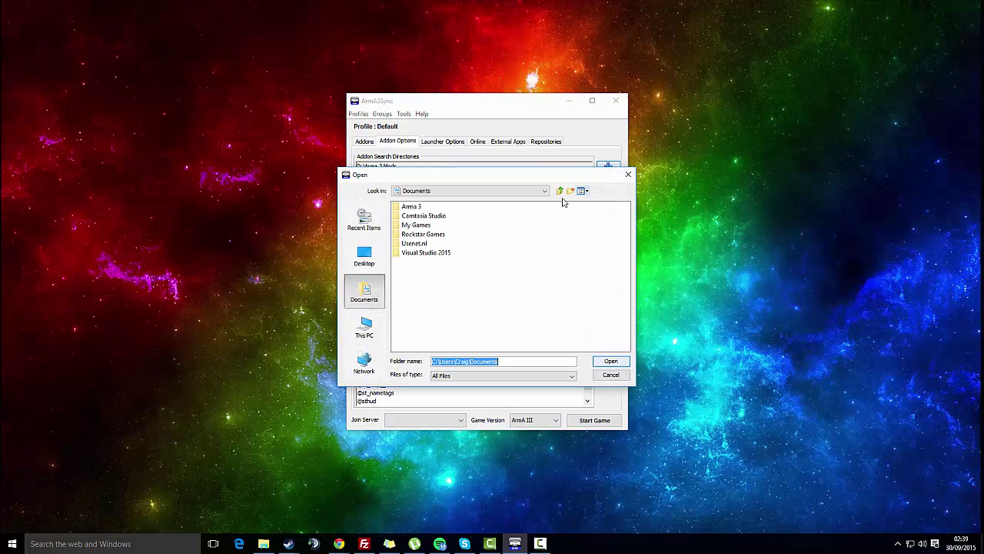
left_click(627, 174)
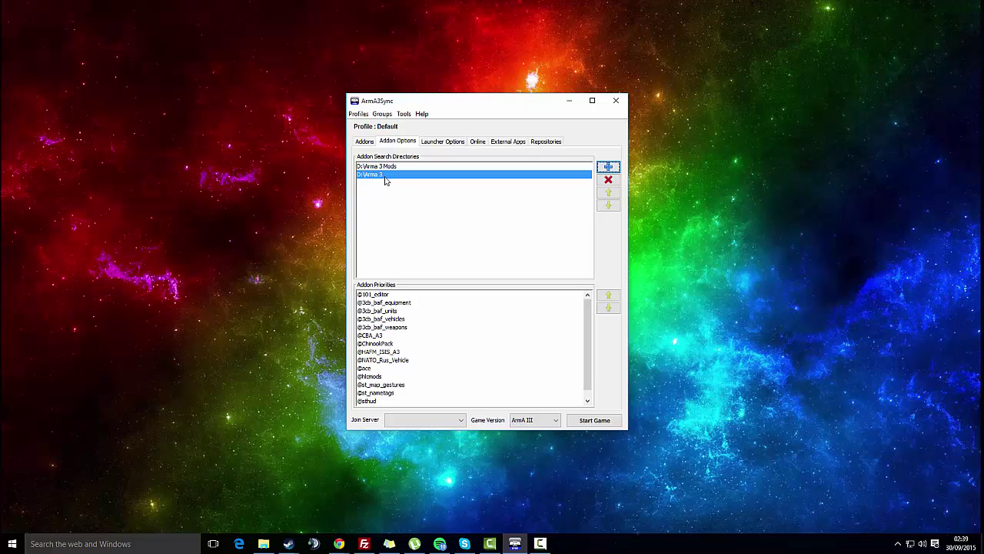
Review the launcher run parameters and set the ArmA III executable location to arma3.exe in the Arma 3 folder.
left_click(454, 143)
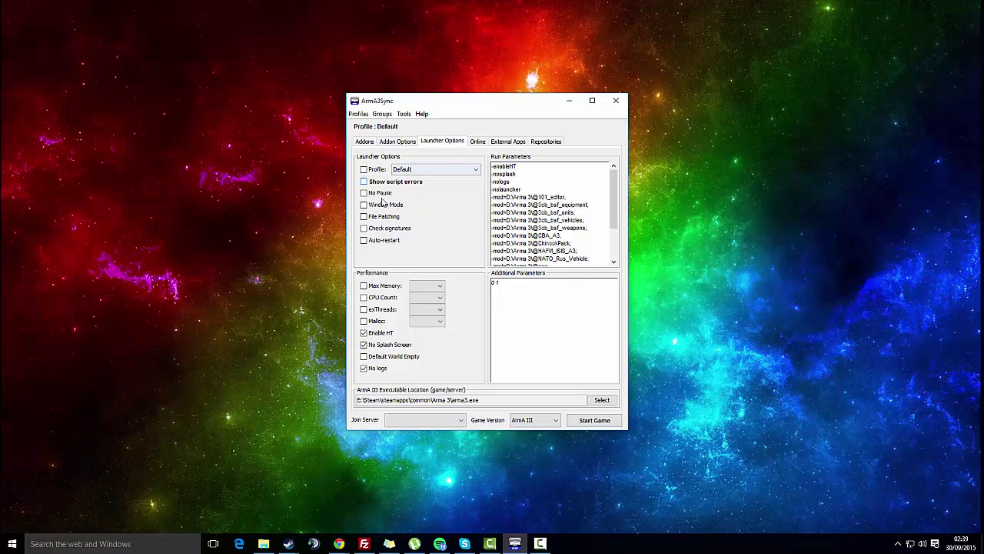
left_click(586, 422)
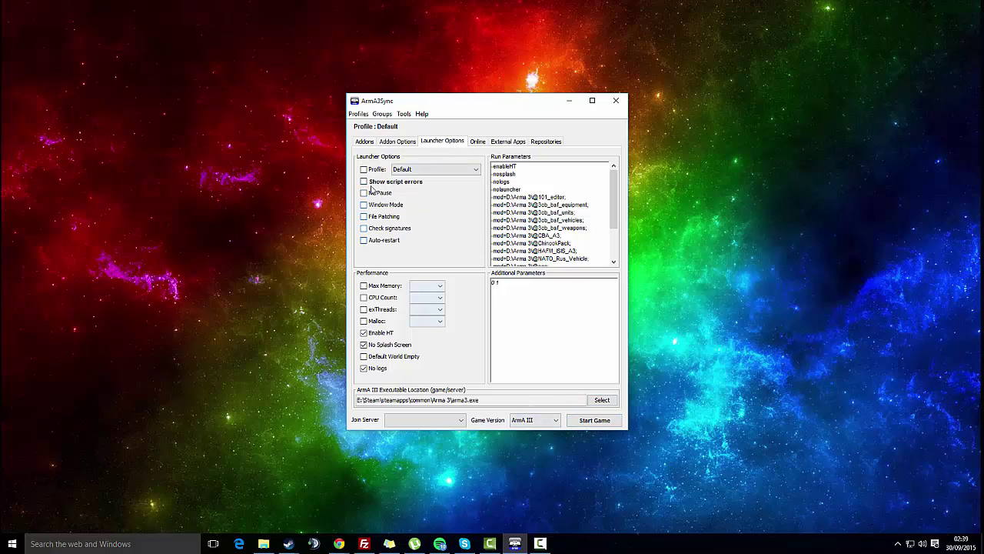
scroll(600, 190, "down", 2)
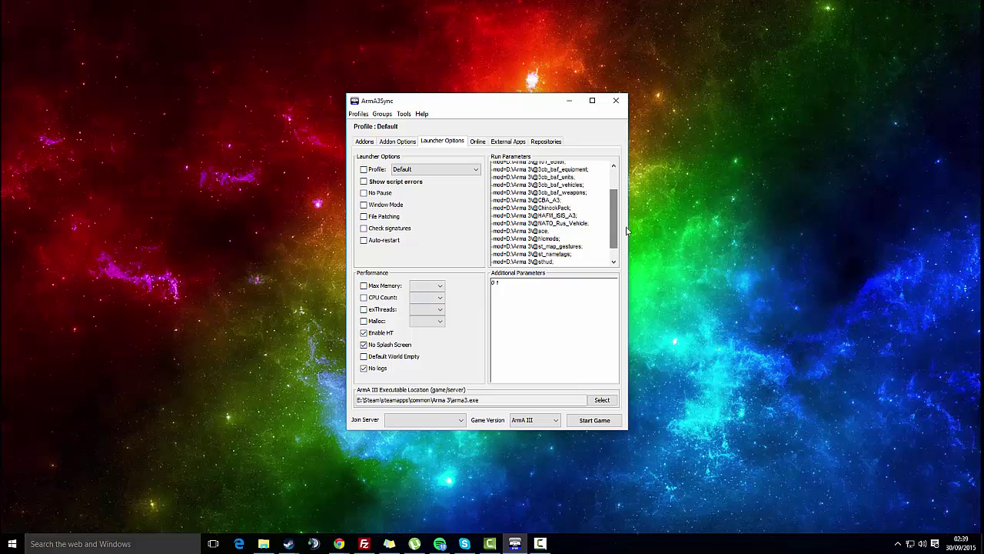
scroll(600, 191, "up", 2)
scroll(600, 190, "down", 2)
scroll(600, 191, "up", 2)
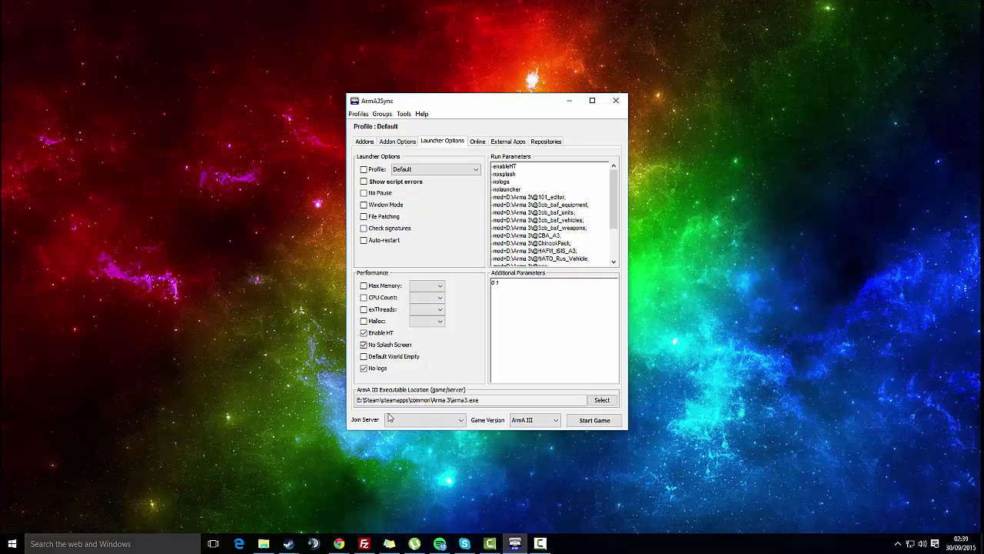
left_click(601, 400)
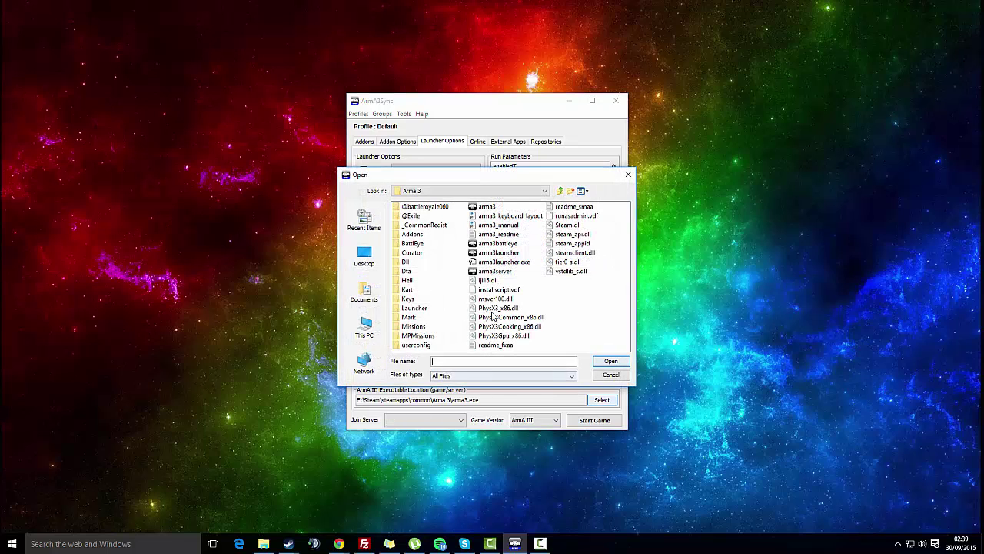
double_click(486, 208)
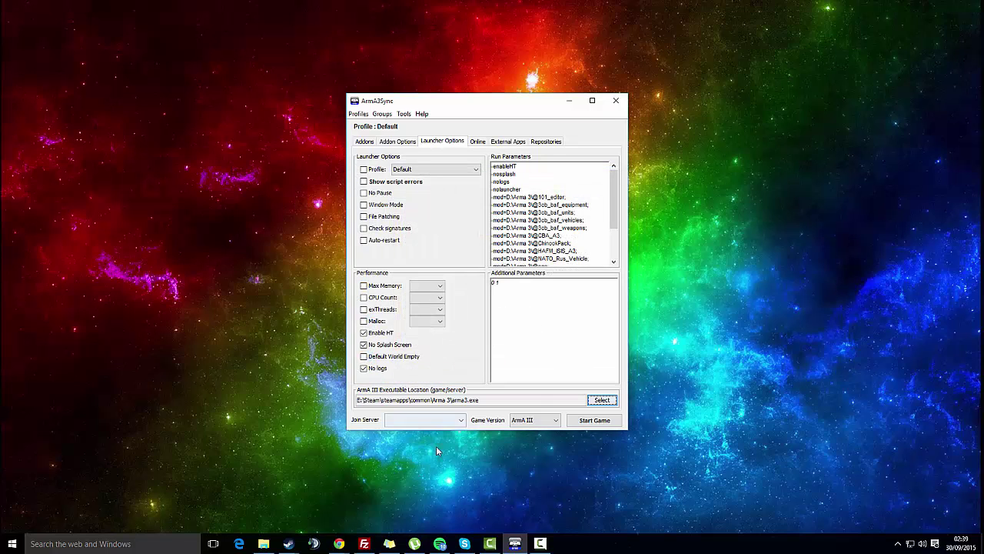
Choose the 3Rifles Arma 3 Realism favorite as the server to join and inspect its address and port.
left_click(507, 141)
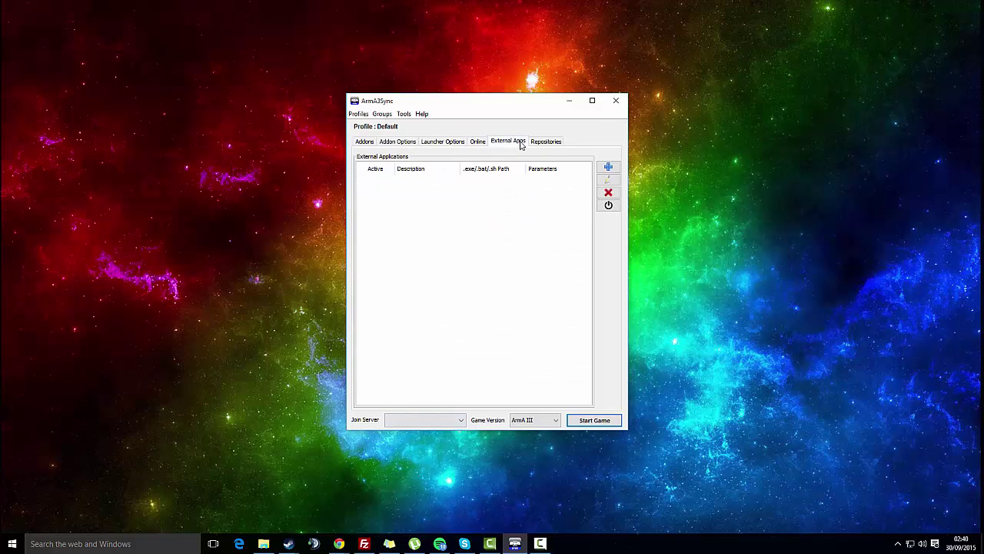
left_click(478, 142)
left_click(359, 181)
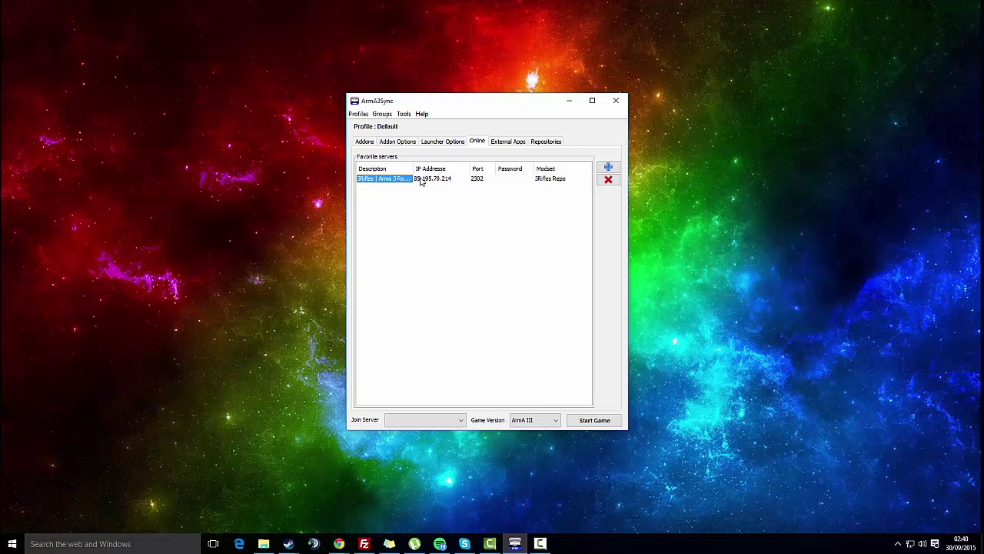
left_click(415, 419)
left_click(407, 440)
left_click(428, 179)
left_click(483, 183)
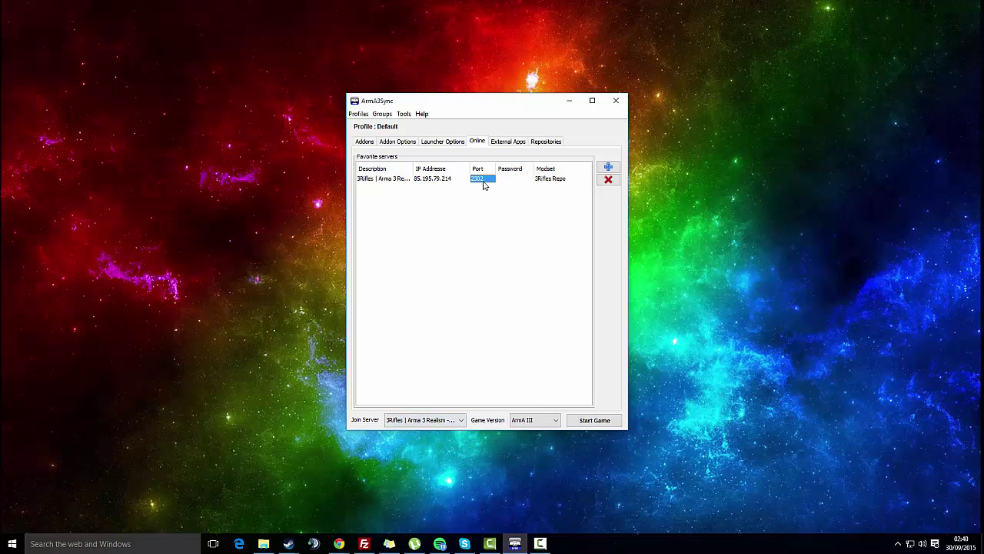
Set the 3Rifles favorite server's modset to 3RiflesRepo and choose that server as the one to join.
left_click(560, 185)
left_click(542, 198)
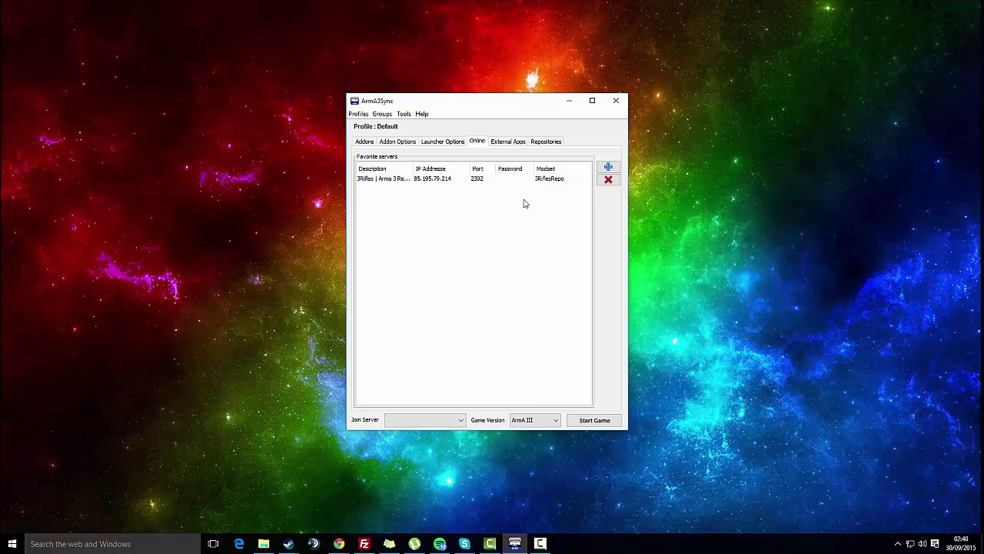
left_click(435, 421)
left_click(433, 438)
left_click(508, 142)
left_click(545, 142)
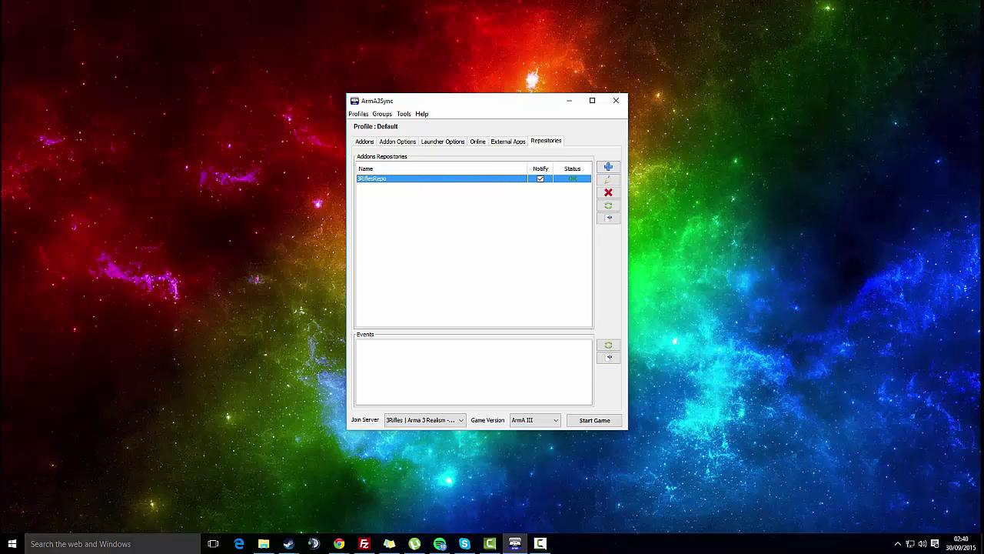
key("alt+Tab")
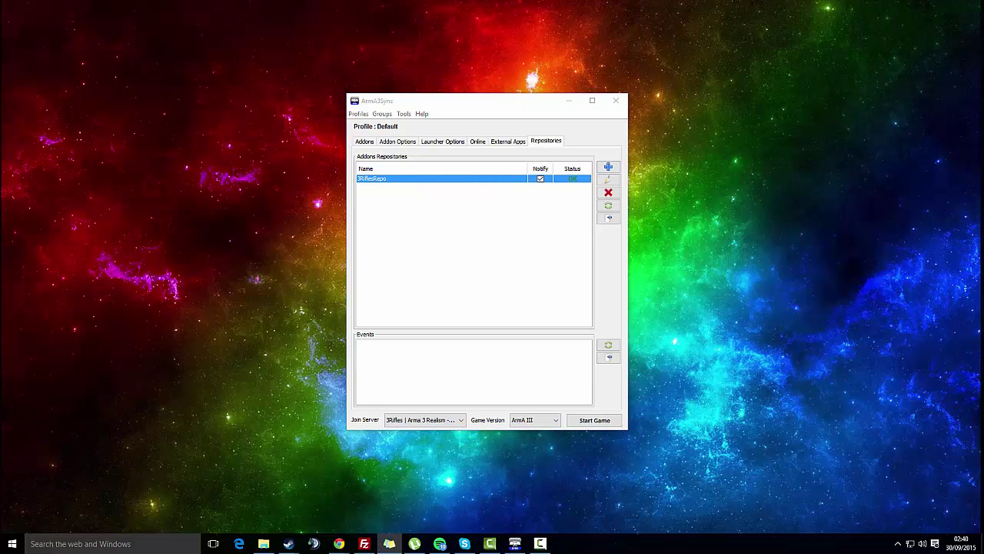
left_click(375, 187)
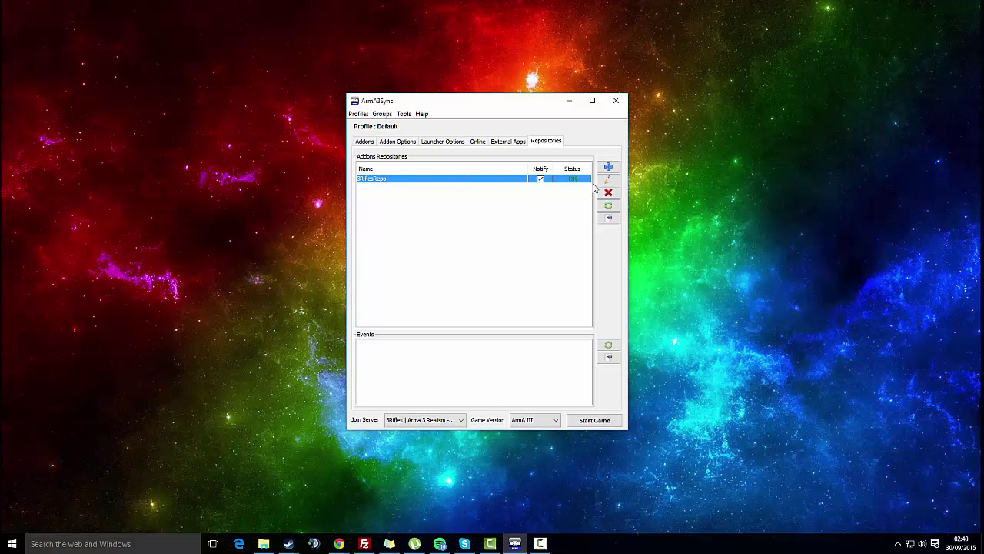
left_click(608, 166)
right_click(438, 205)
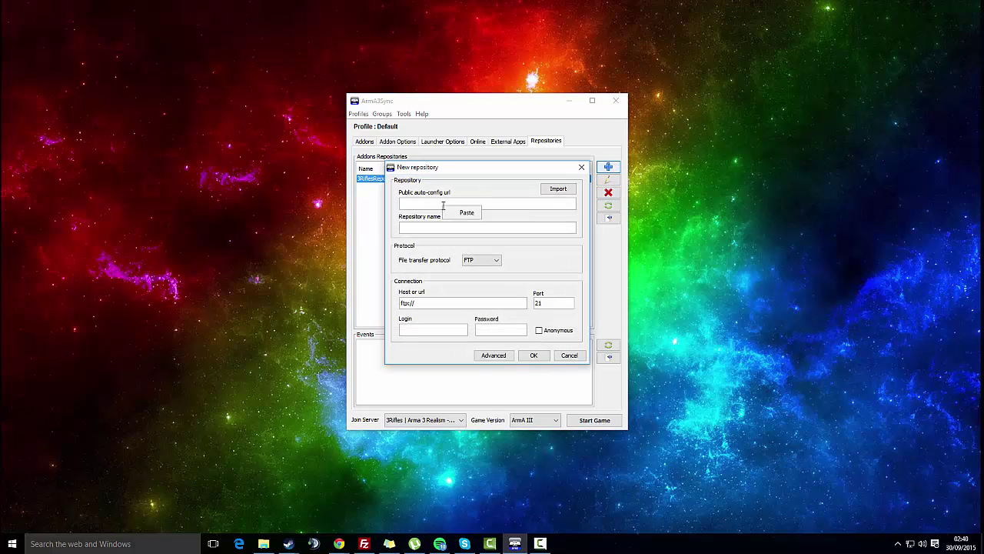
left_click(461, 214)
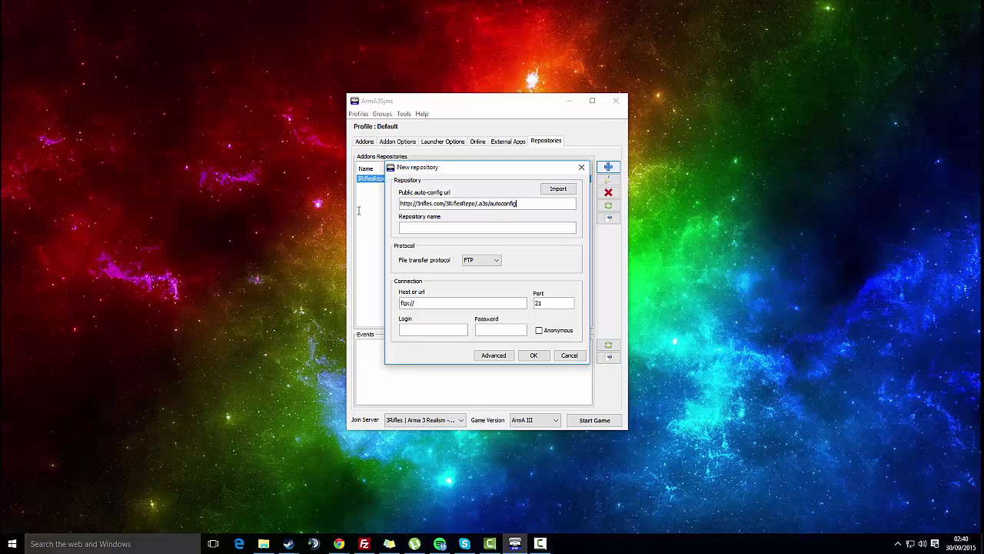
left_click_drag(518, 203, 352, 211)
left_click(464, 202)
left_click(549, 188)
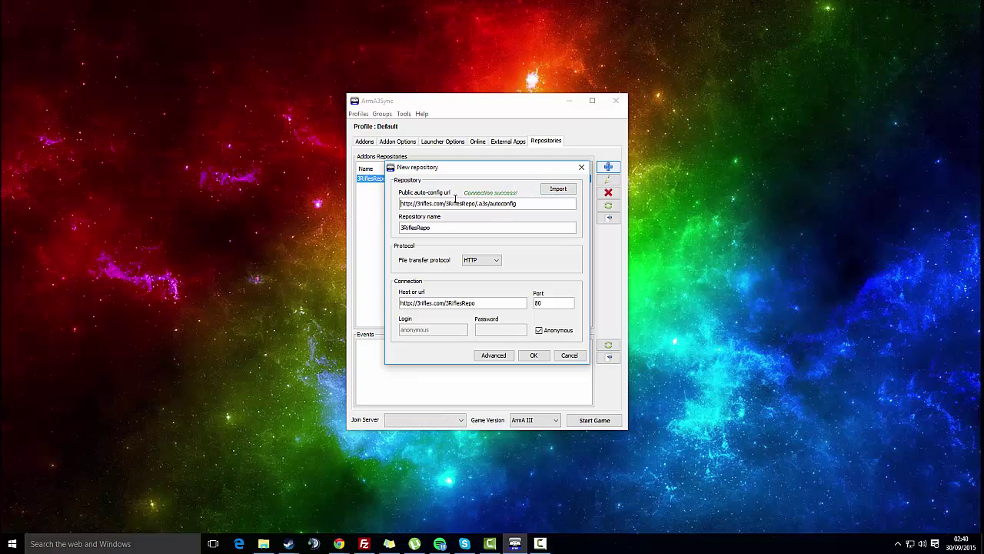
left_click(573, 356)
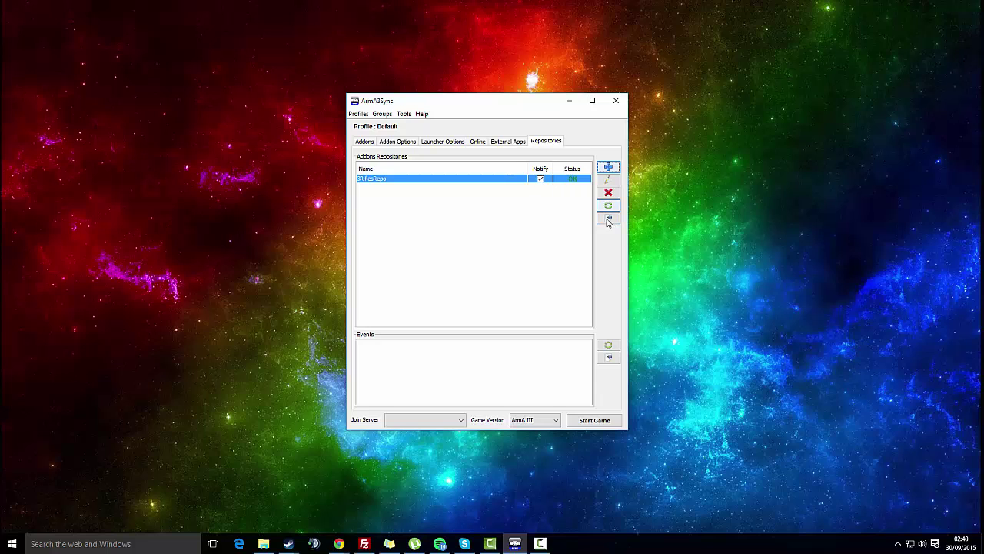
Connect to the 3RiflesRepo repository and set its default destination folder to D:\Arma 3.
left_click(609, 219)
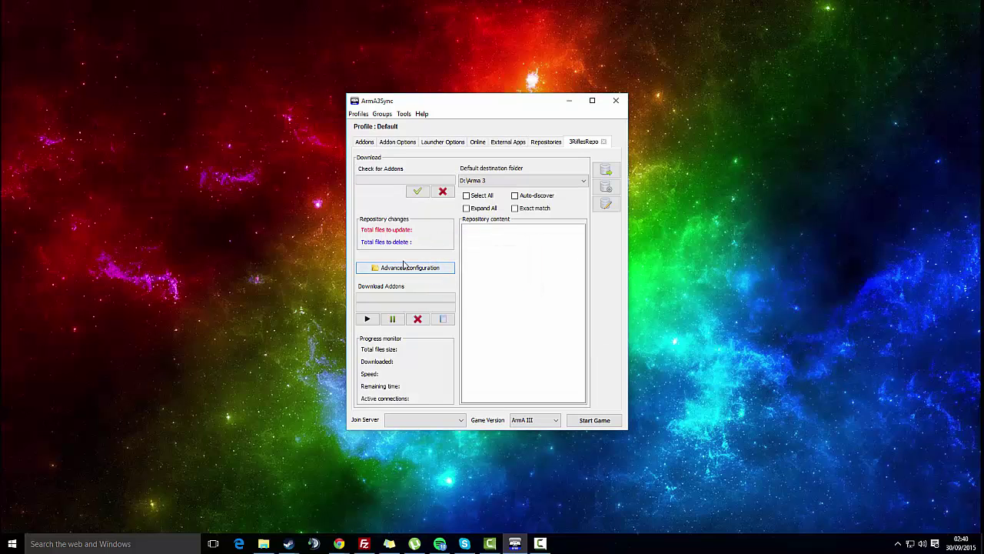
left_click(501, 183)
left_click(518, 166)
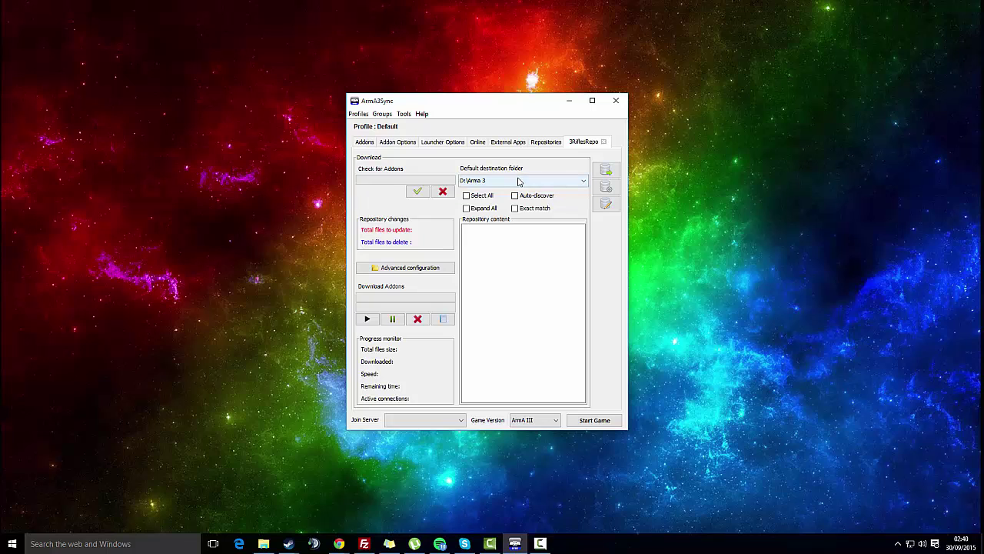
left_click(513, 180)
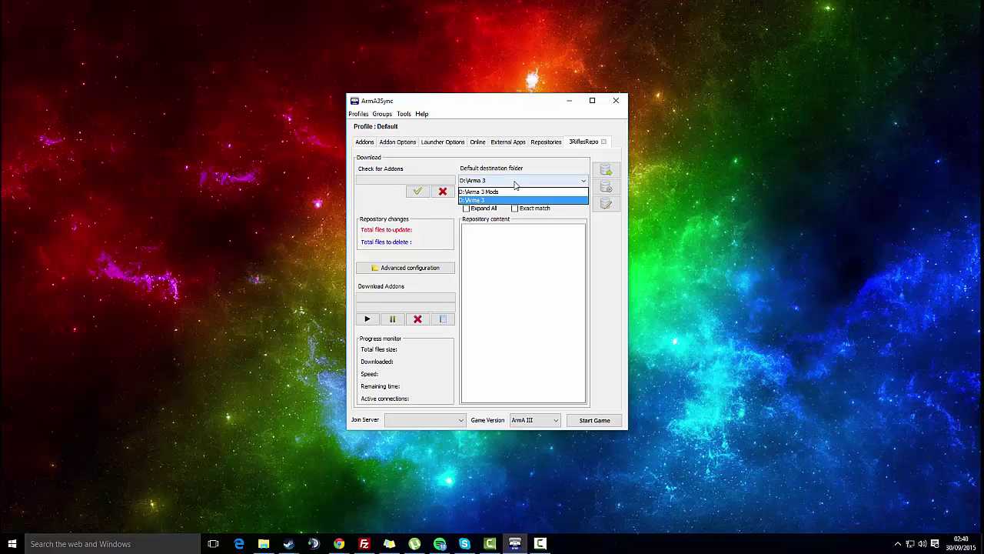
left_click(490, 200)
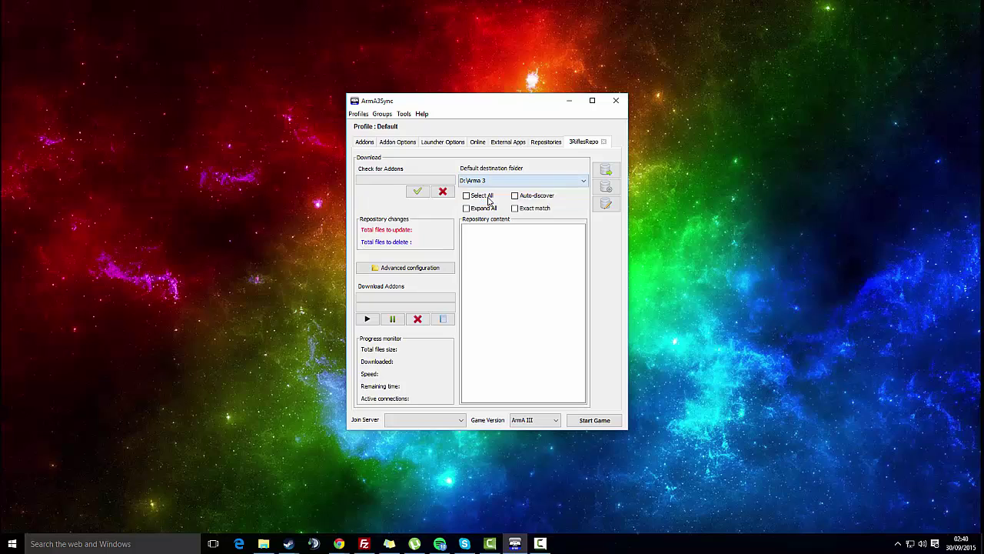
left_click(492, 181)
left_click(490, 191)
left_click(500, 186)
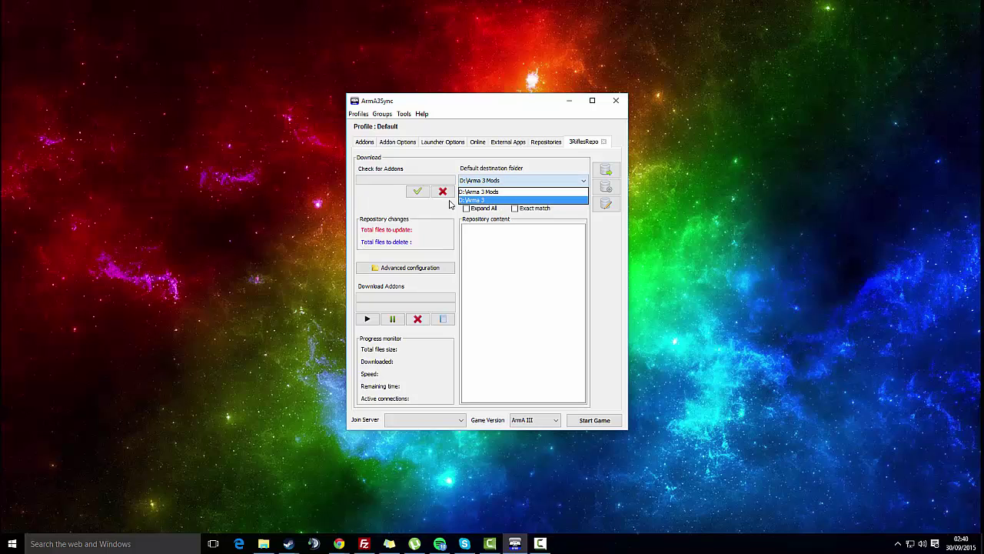
left_click(480, 200)
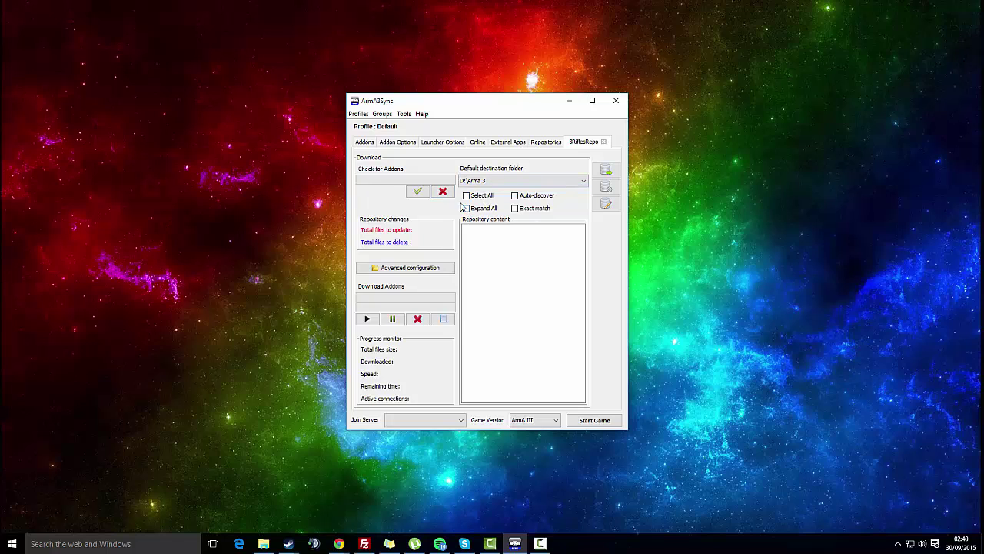
Check 3RiflesRepo for addons and select all of the repository content for download.
left_click(418, 192)
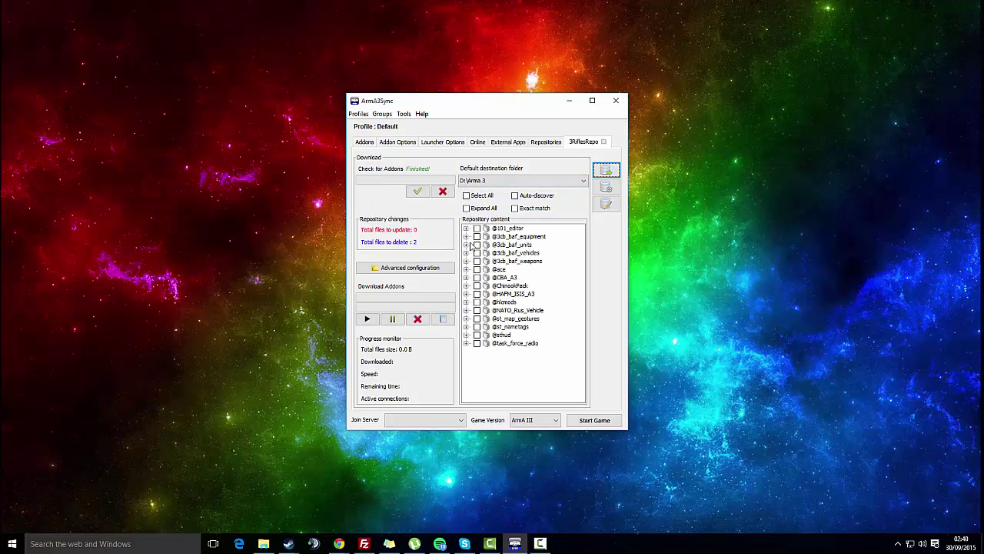
left_click(468, 196)
left_click(482, 199)
Open the TFAR installer wizard and check its ArmA 3 and TS3 installation directories.
left_click(403, 114)
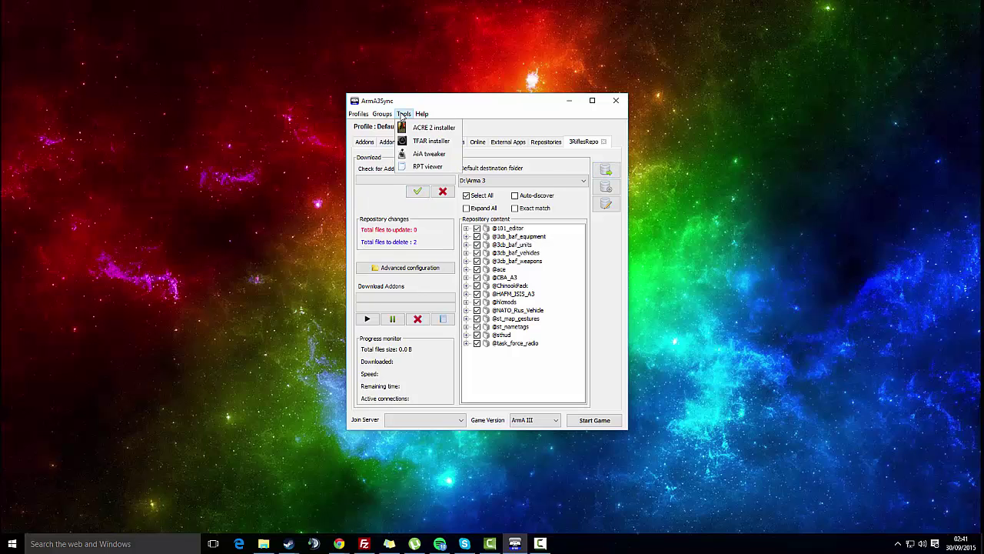
left_click(415, 142)
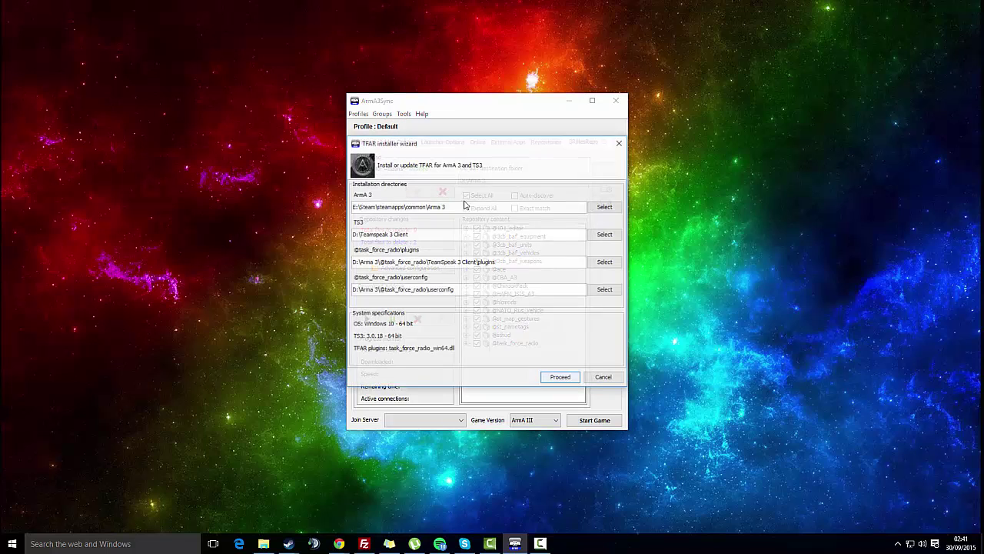
left_click_drag(408, 152, 558, 172)
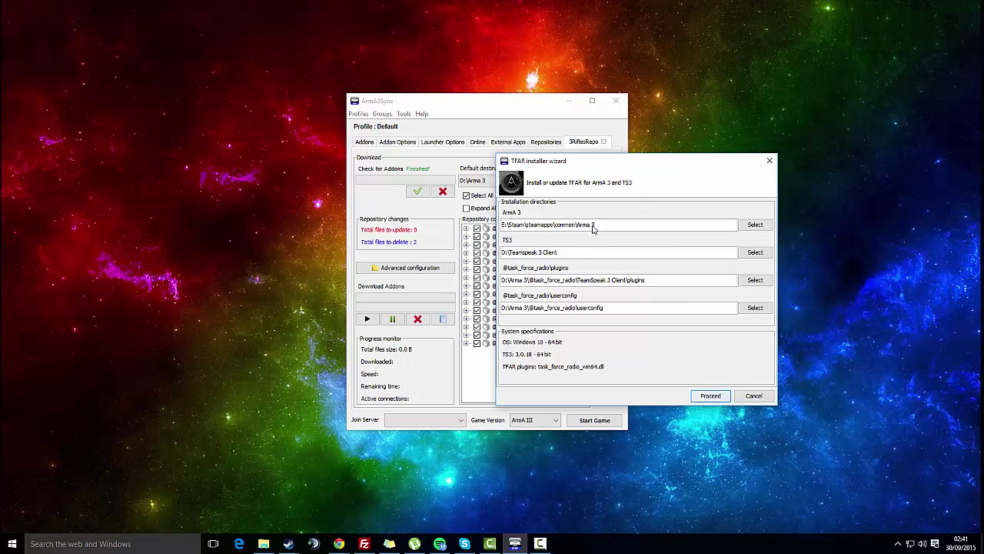
mouse_move(509, 253)
left_mouse_down()
mouse_move(566, 257)
mouse_move(497, 258)
left_mouse_up()
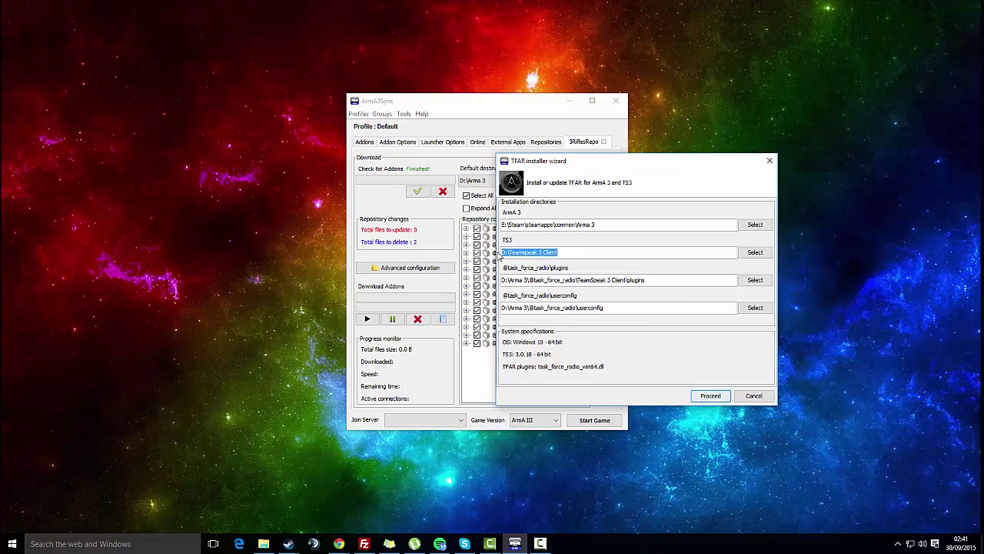
left_click(514, 256)
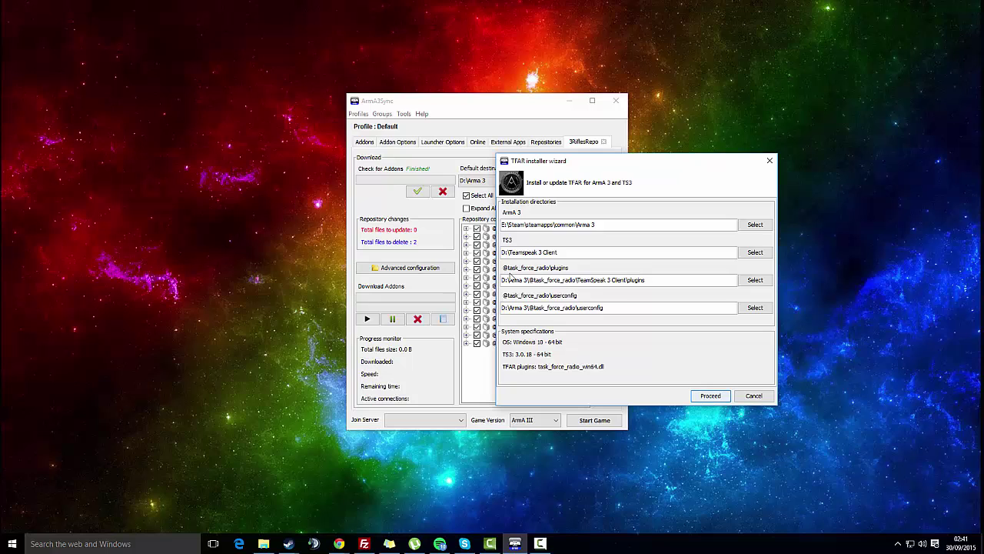
left_click(754, 281)
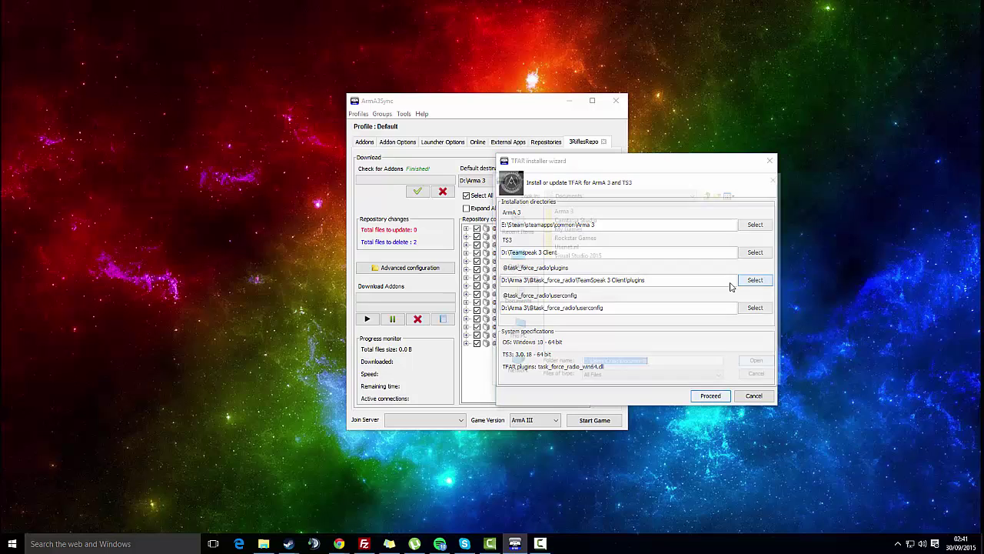
left_click(514, 329)
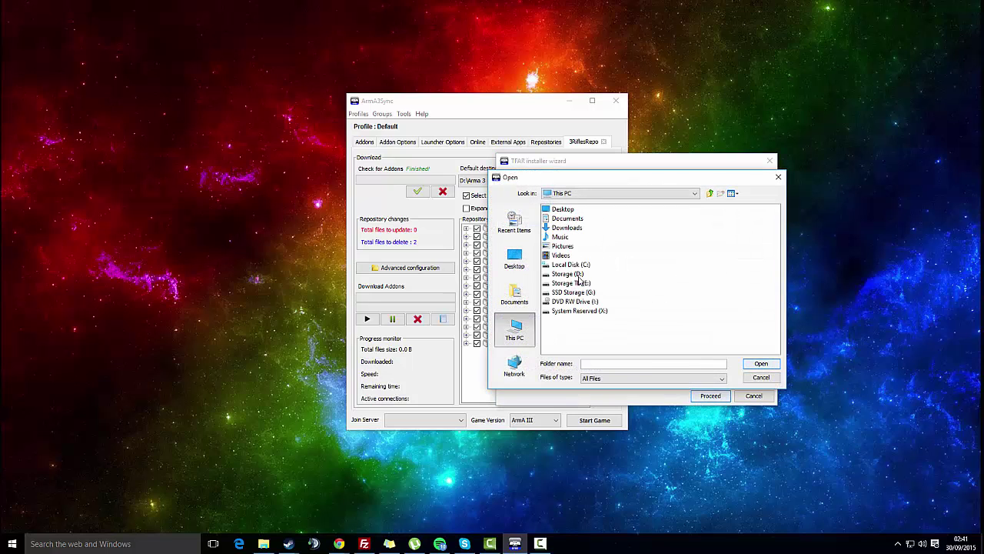
double_click(578, 274)
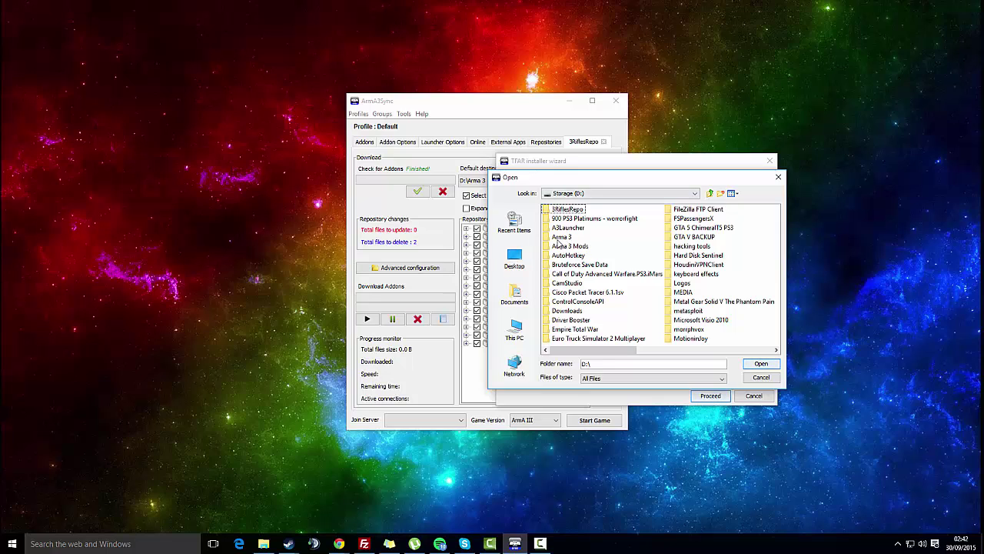
left_click(561, 238)
double_click(561, 237)
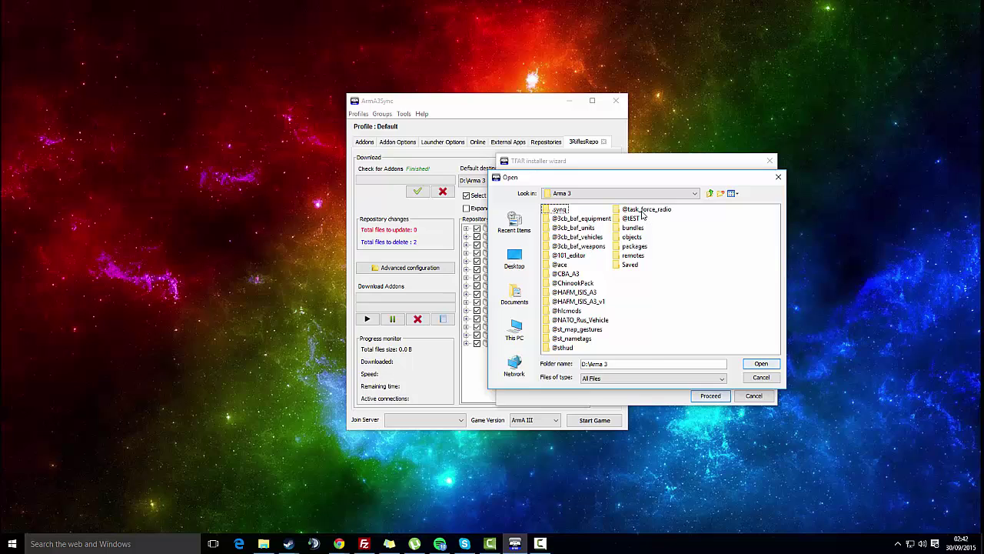
double_click(646, 211)
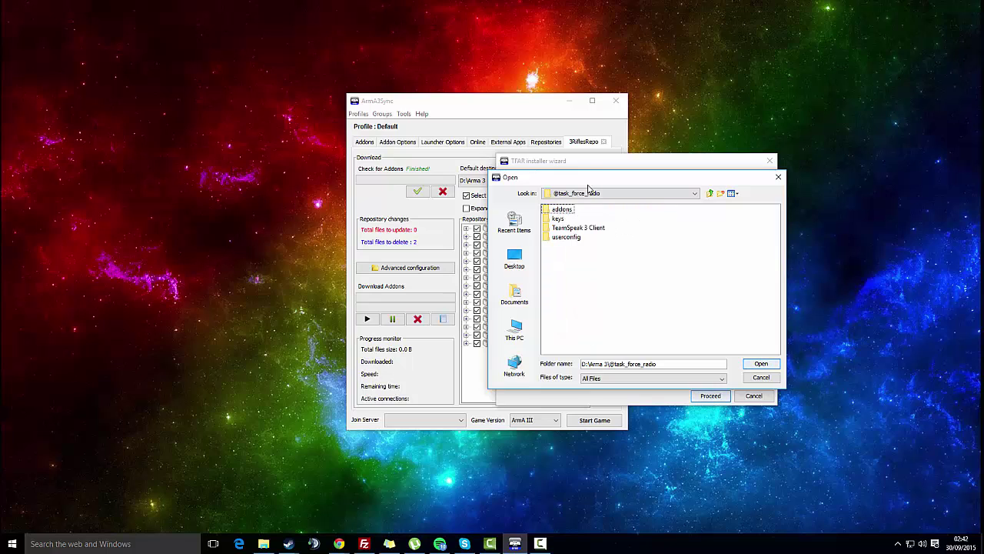
left_click(589, 227)
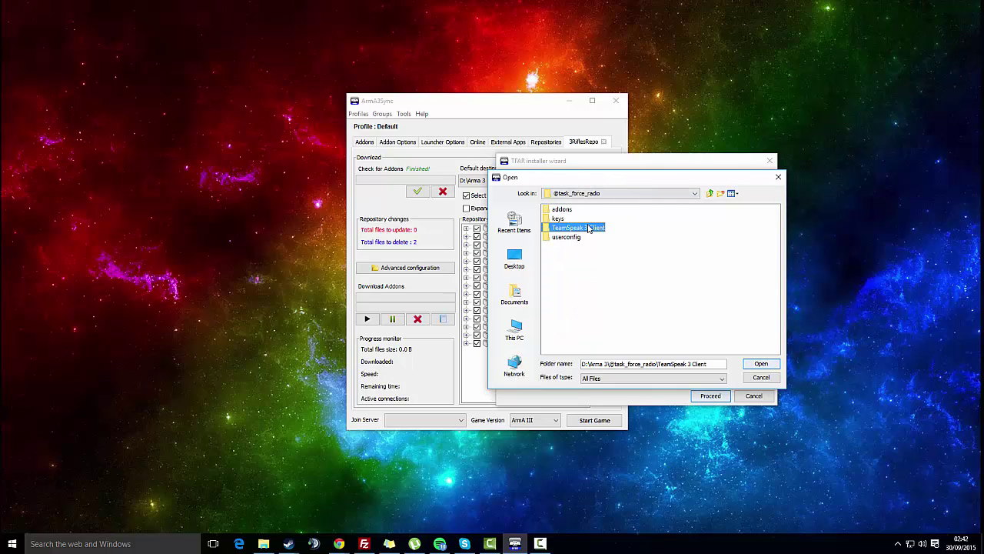
double_click(589, 228)
left_click(563, 210)
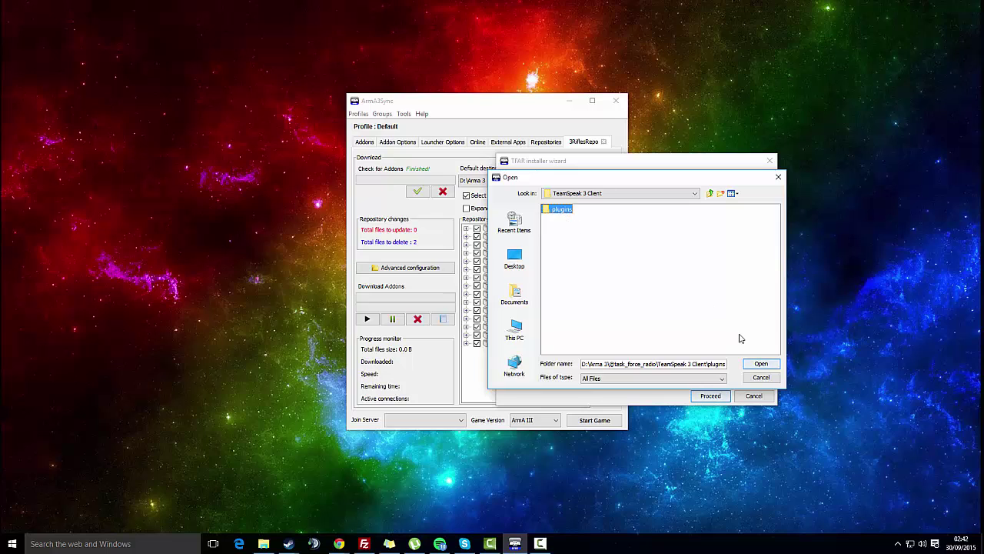
left_click(760, 363)
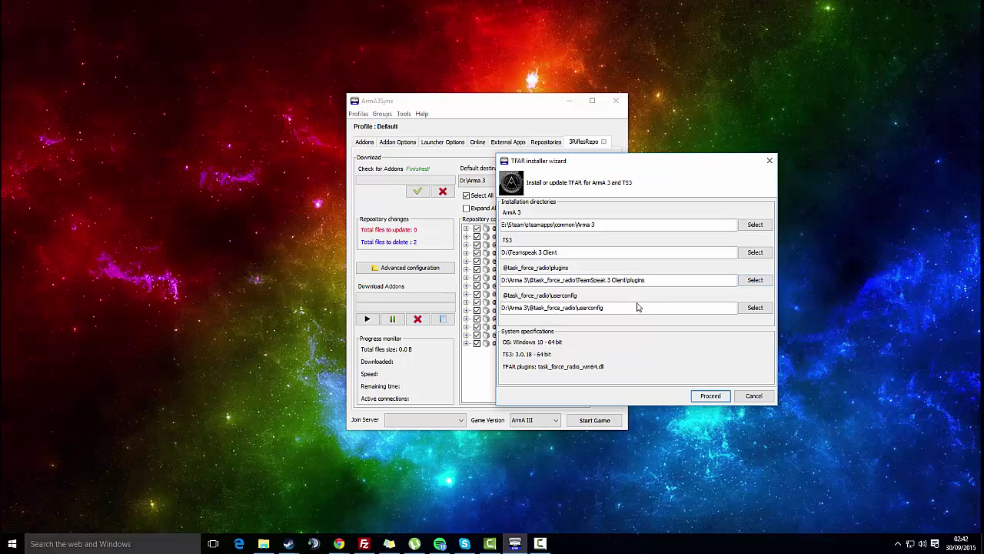
left_click(755, 307)
left_click(514, 329)
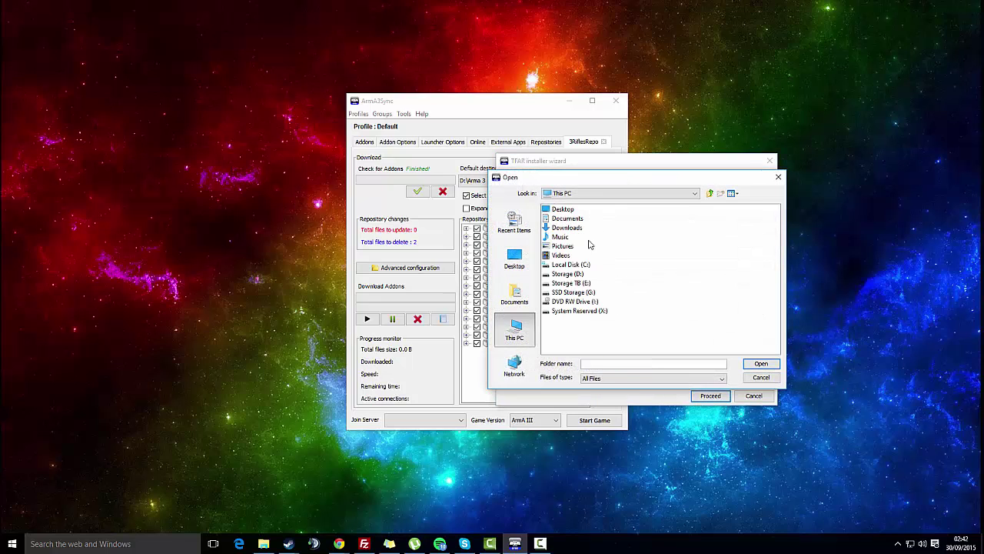
double_click(570, 282)
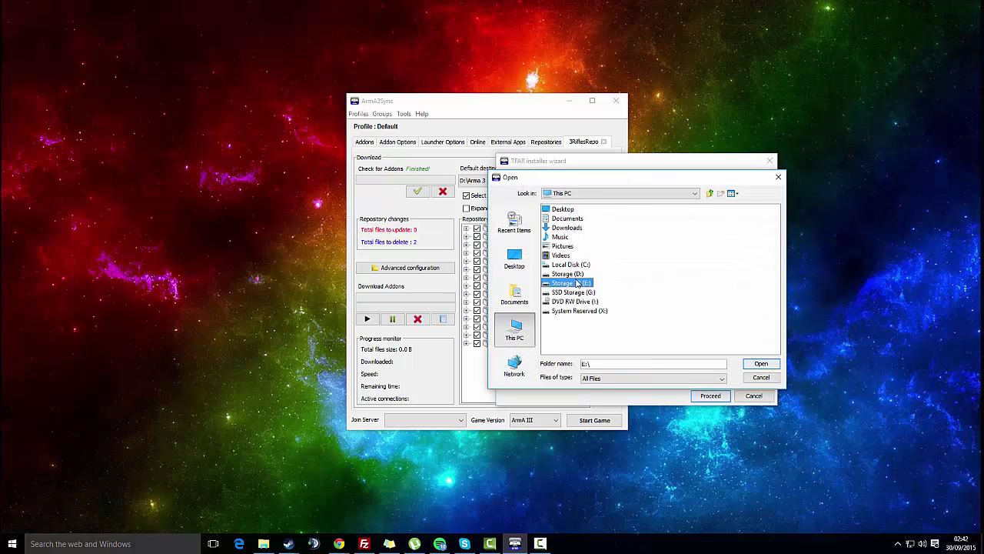
left_click(708, 194)
double_click(575, 274)
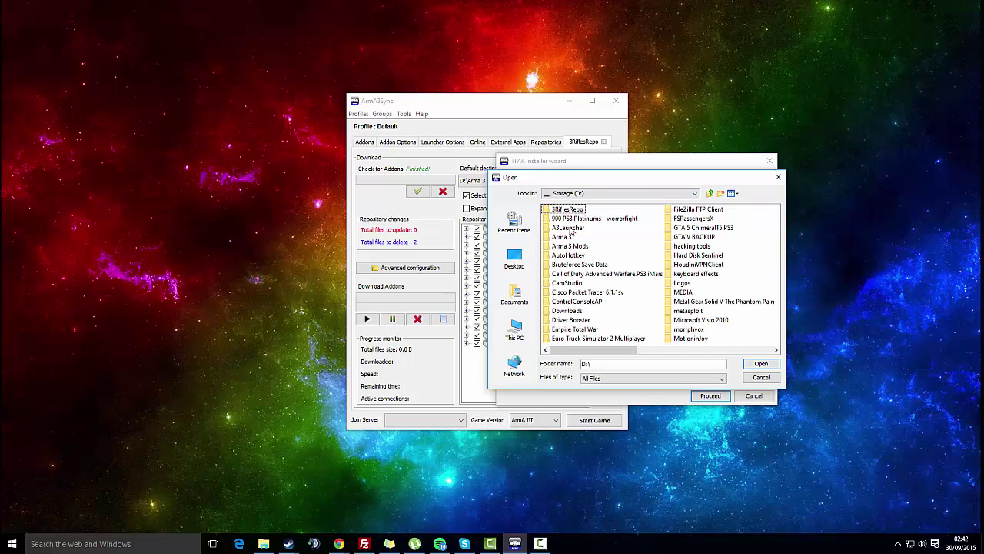
double_click(570, 236)
double_click(651, 212)
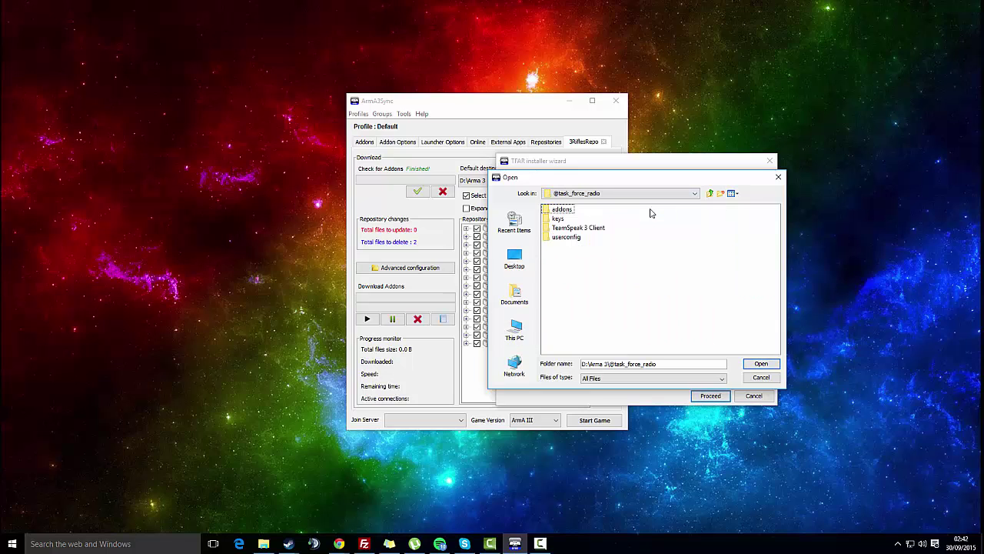
left_click(567, 237)
left_click(758, 366)
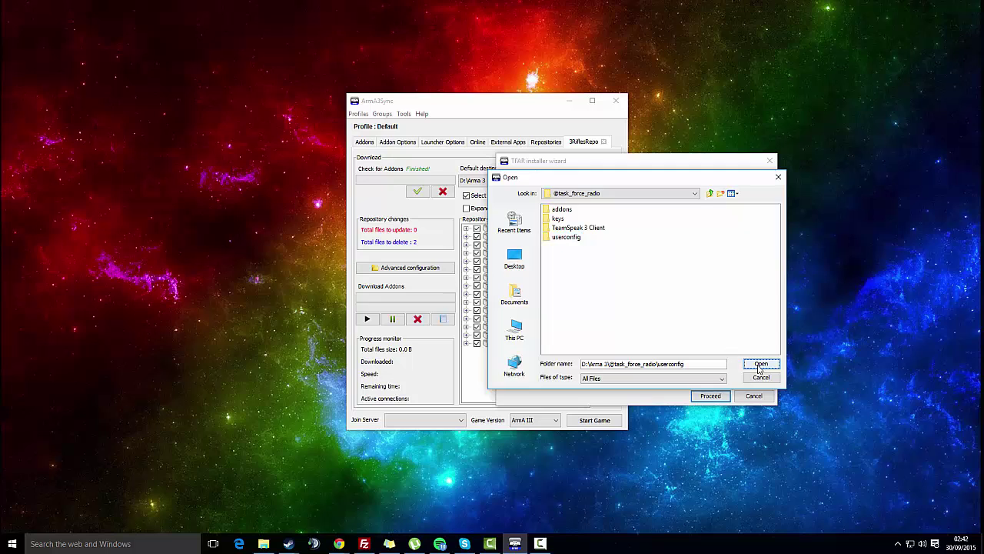
Run the TFAR installation with the chosen directories and close the wizard.
left_click(709, 395)
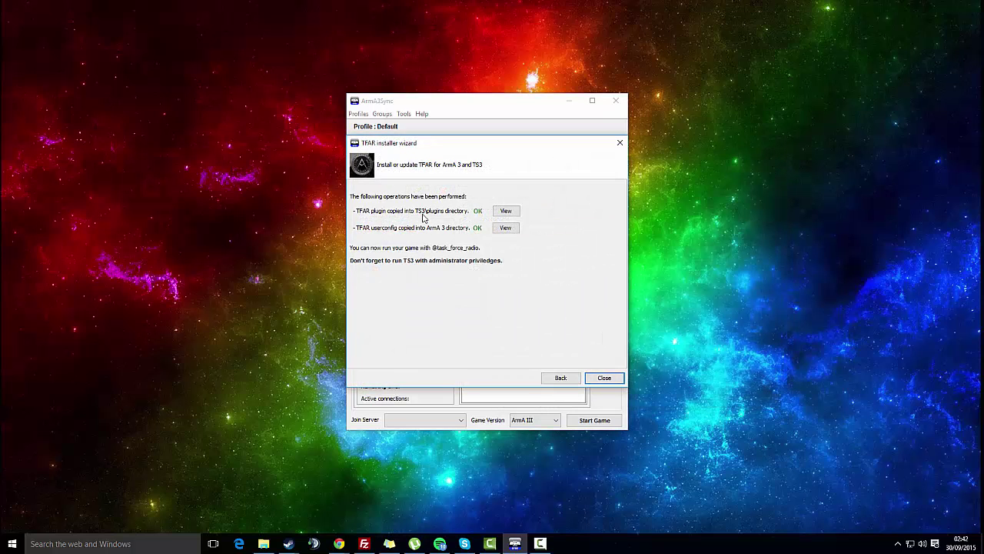
left_click(599, 382)
left_click(604, 377)
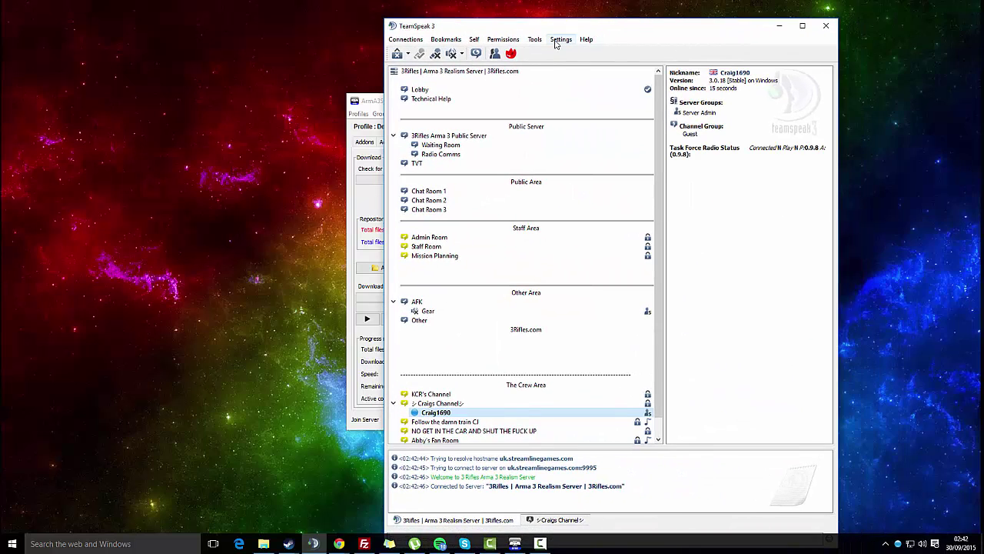
Check the Task Force Arma 3 Radio entry in TeamSpeak 3's plugin list and close TeamSpeak.
left_click(555, 42)
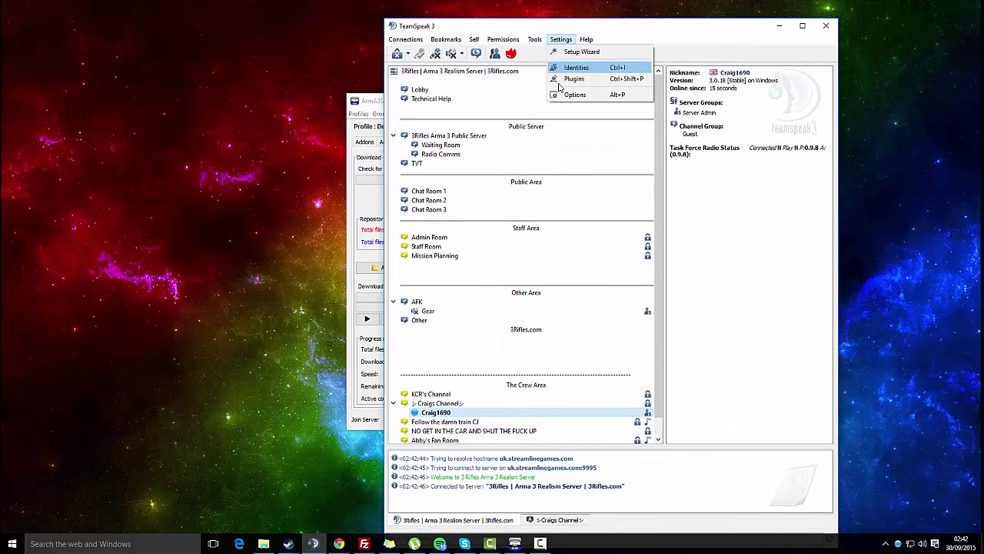
left_click(566, 94)
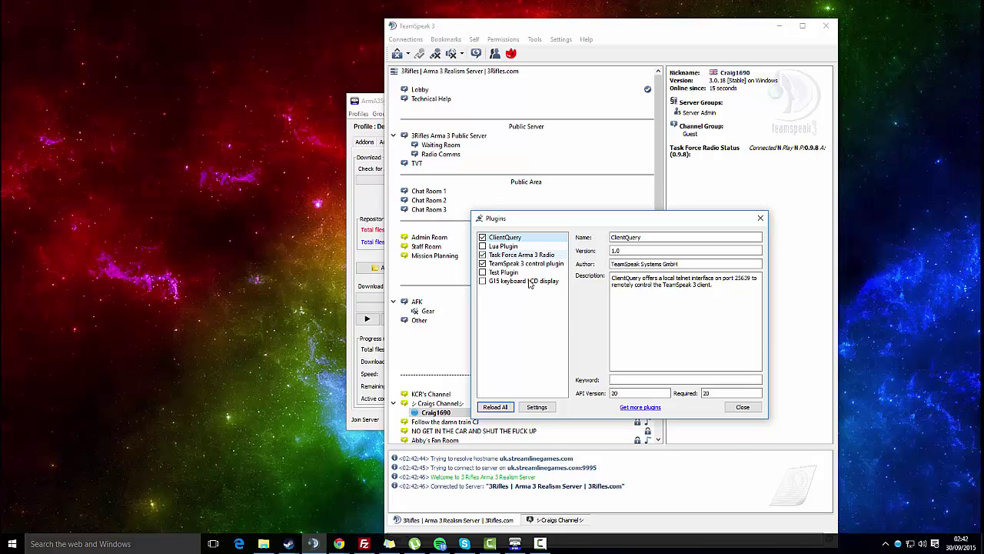
left_click(742, 407)
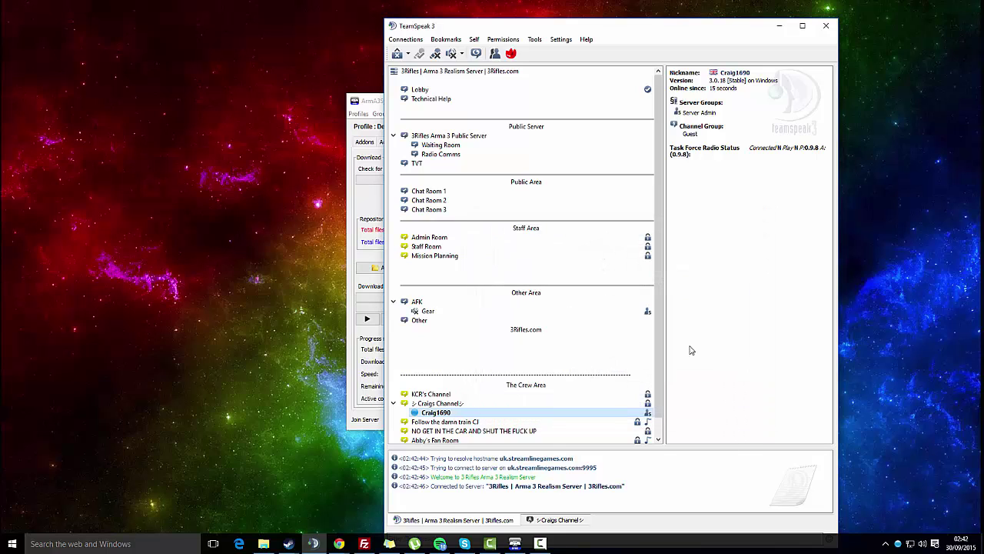
left_click(833, 26)
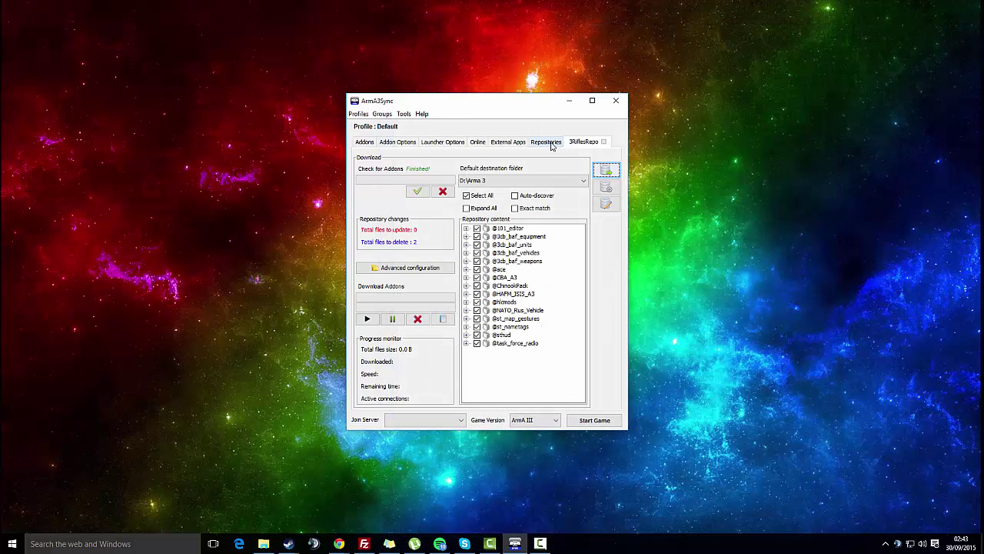
Review the 3RiflesRepo entry's notify setting and status in the repositories list, along with its addon content.
left_click(554, 145)
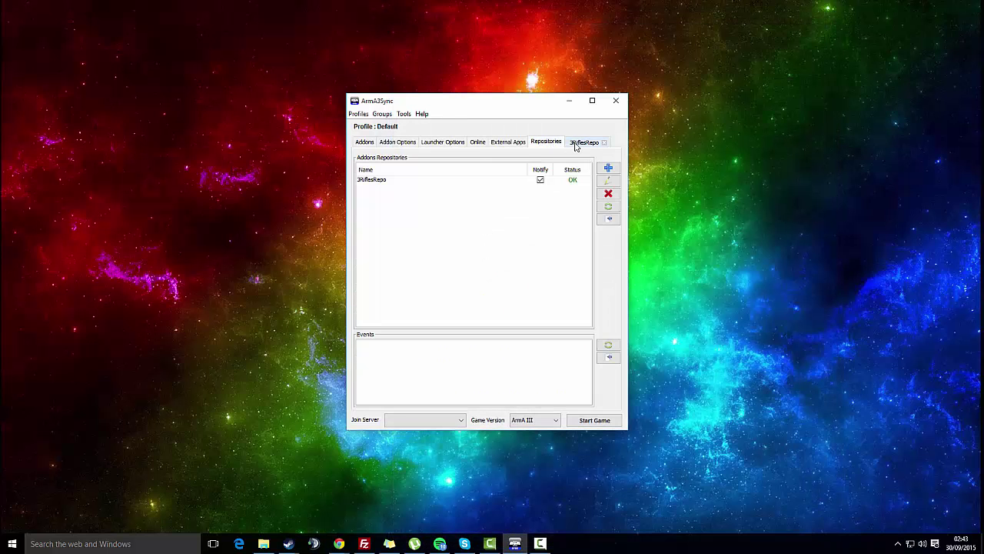
left_click(541, 182)
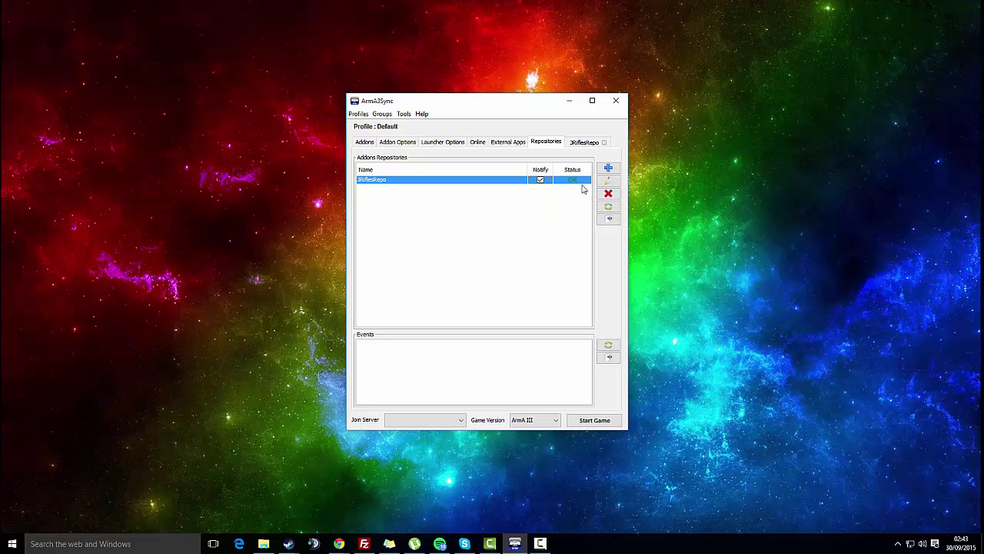
left_click(584, 142)
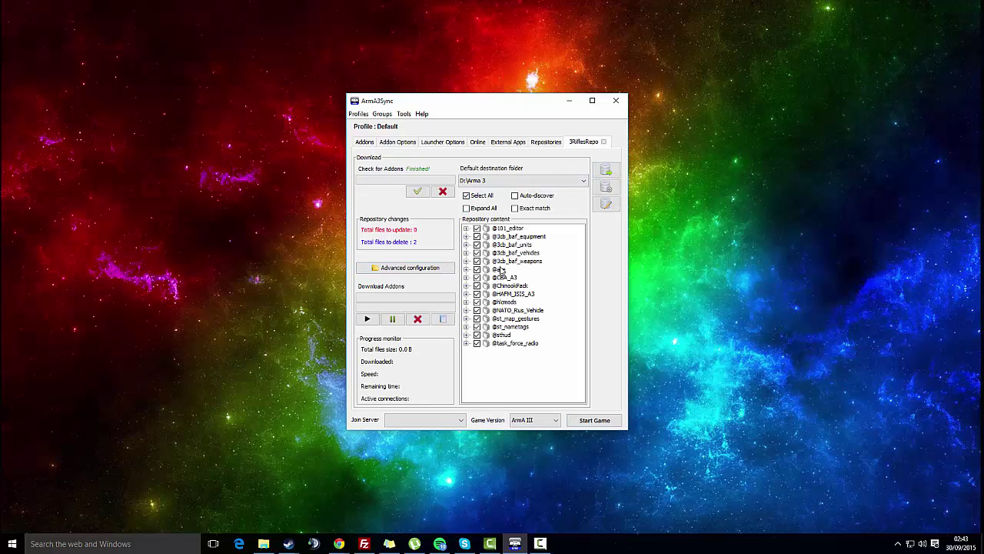
left_click(501, 270)
left_click(538, 143)
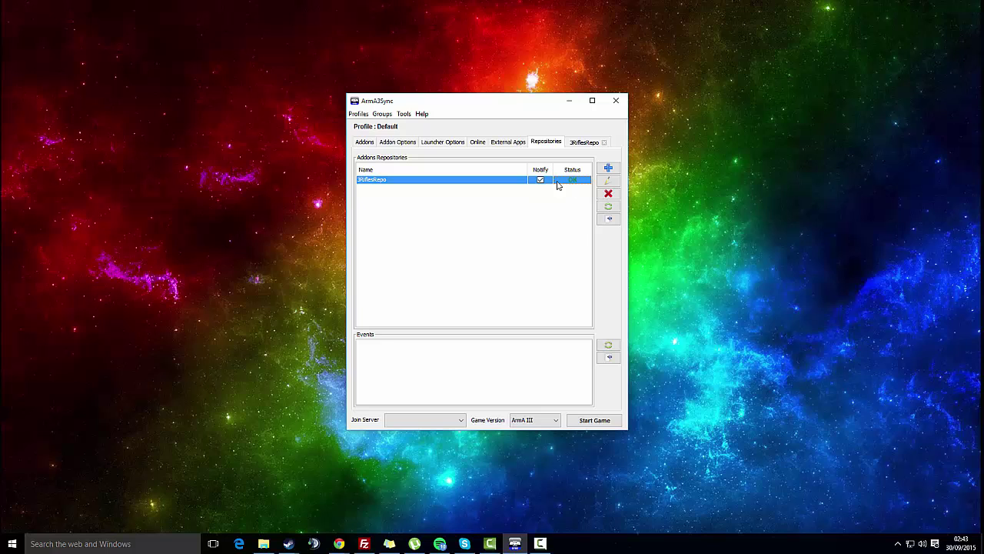
left_click(608, 219)
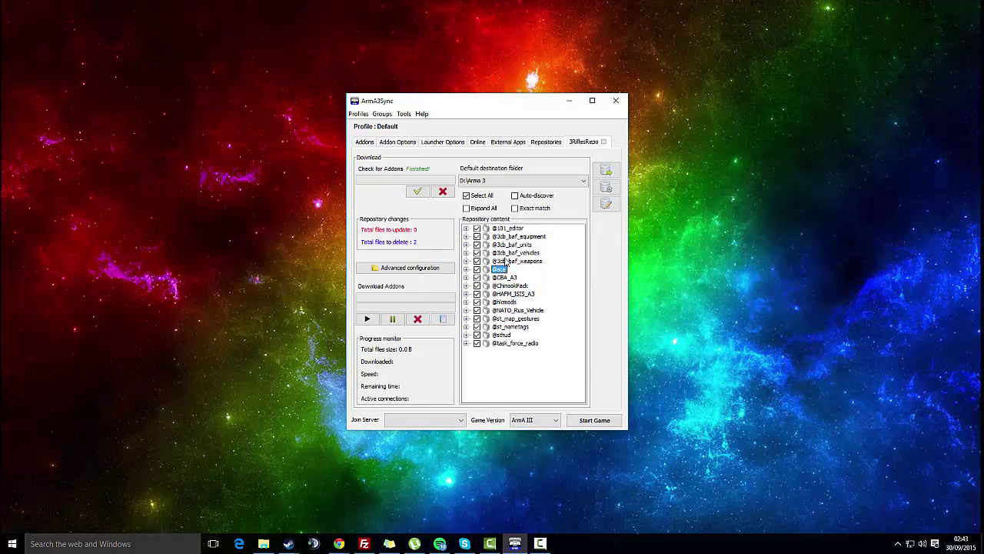
left_click(477, 197)
left_click(476, 270)
left_click(530, 146)
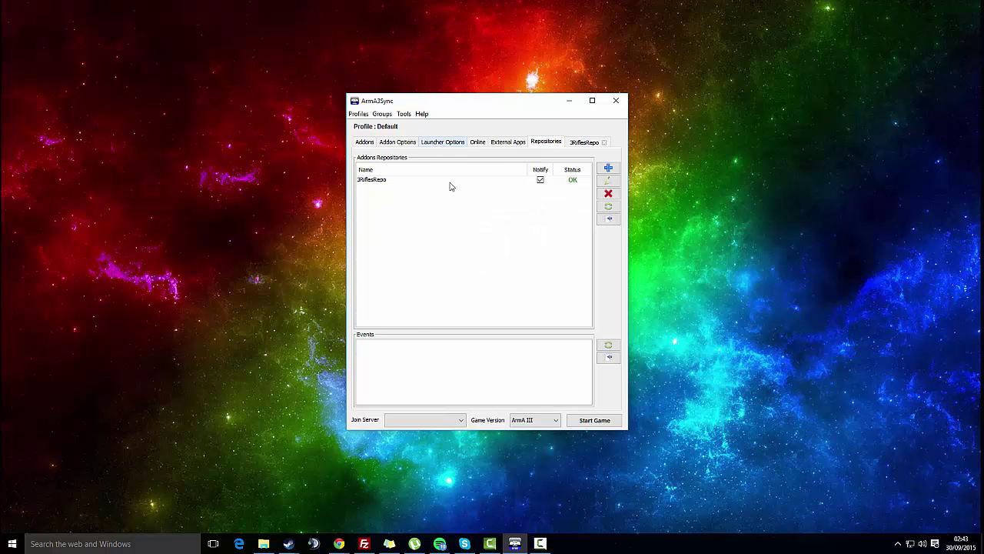
Review the launcher options with their run parameters, the addon options and the modset of the 3Rifles favourite server.
left_click(375, 181)
left_click(430, 143)
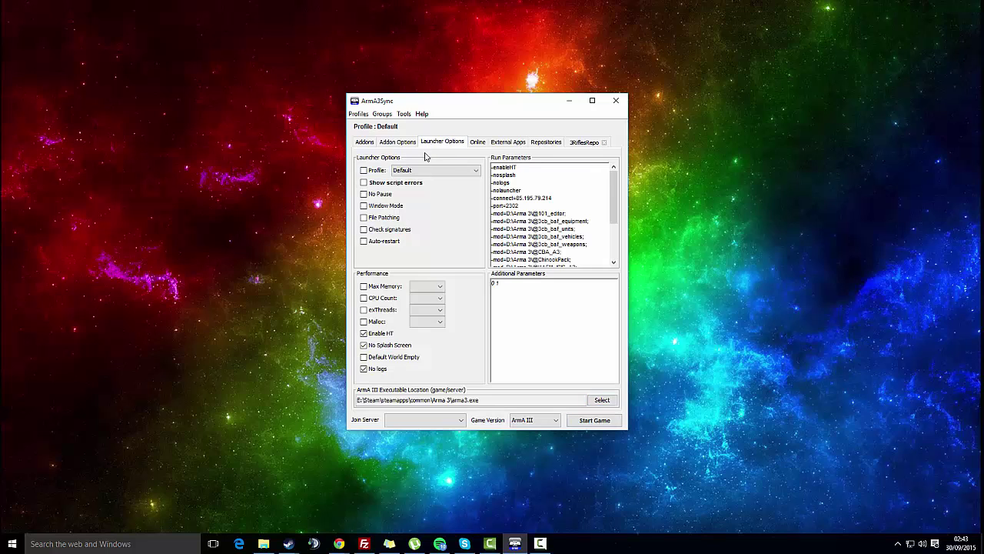
left_click(397, 142)
left_click(477, 142)
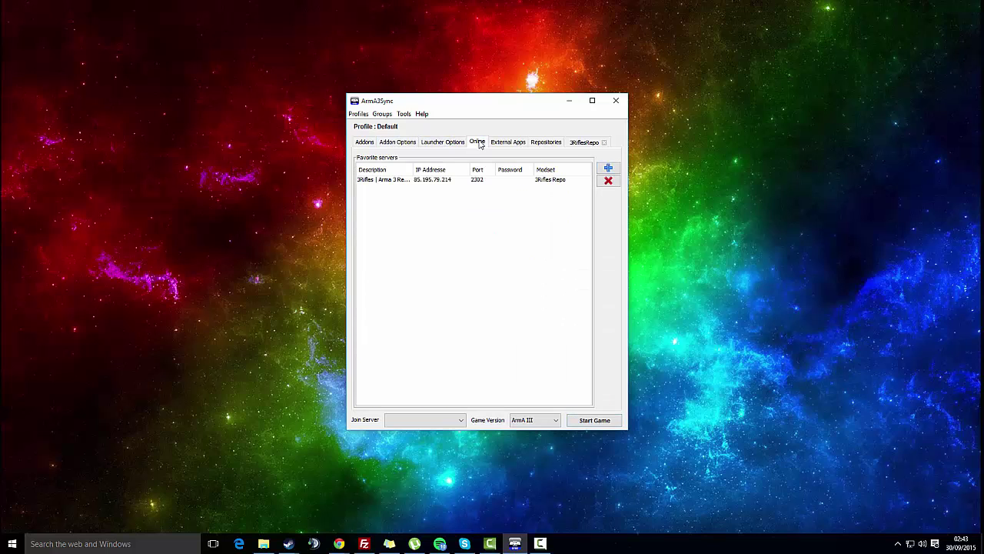
left_click(376, 180)
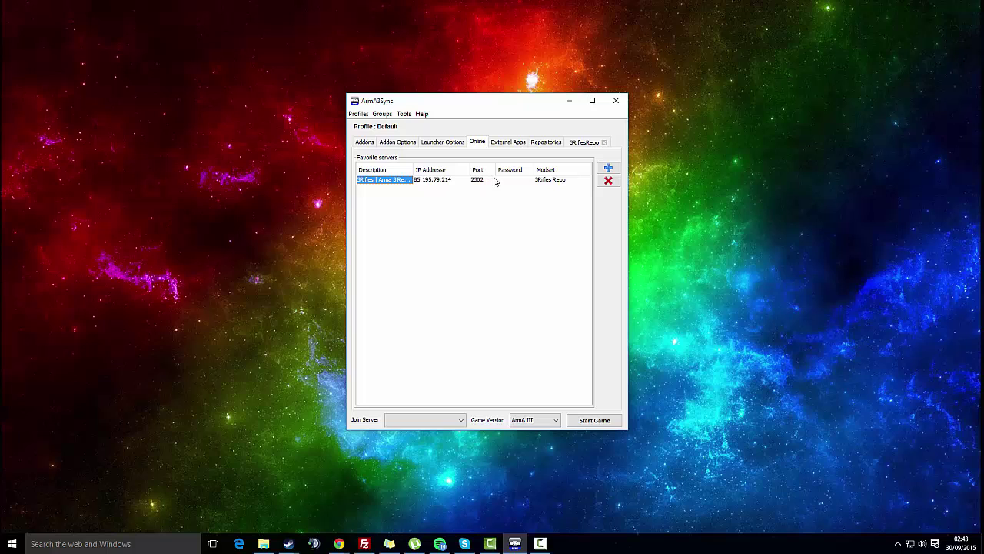
left_click(573, 181)
Remove the existing 3RiflesRepo group from the addon groups.
left_click(365, 144)
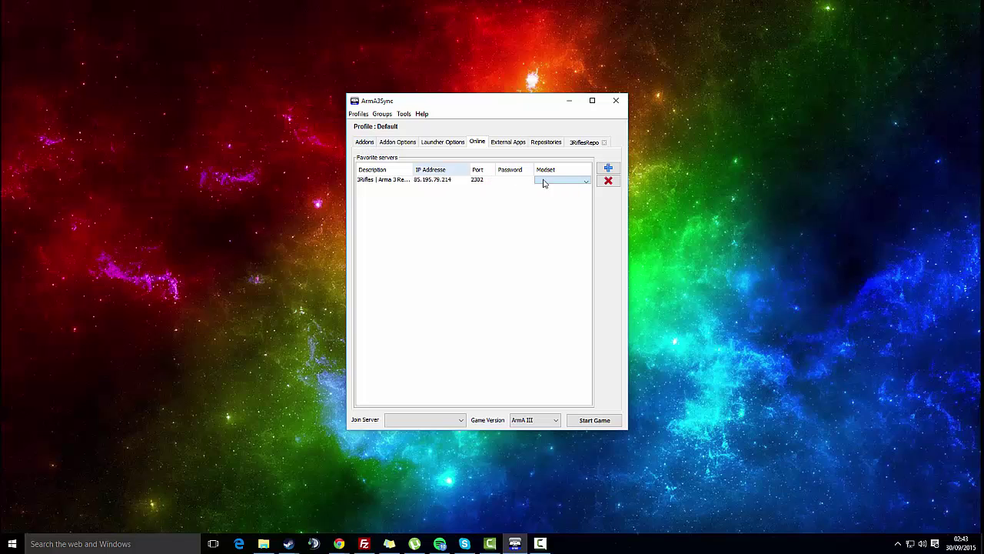
left_click(366, 143)
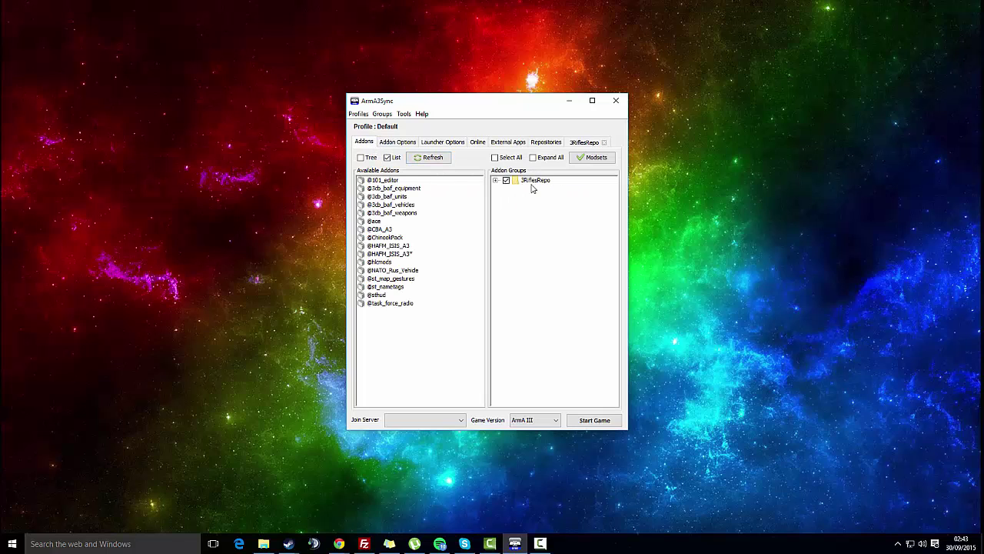
right_click(532, 183)
left_click(534, 181)
right_click(536, 179)
left_click(527, 181)
left_click(526, 180)
right_click(527, 179)
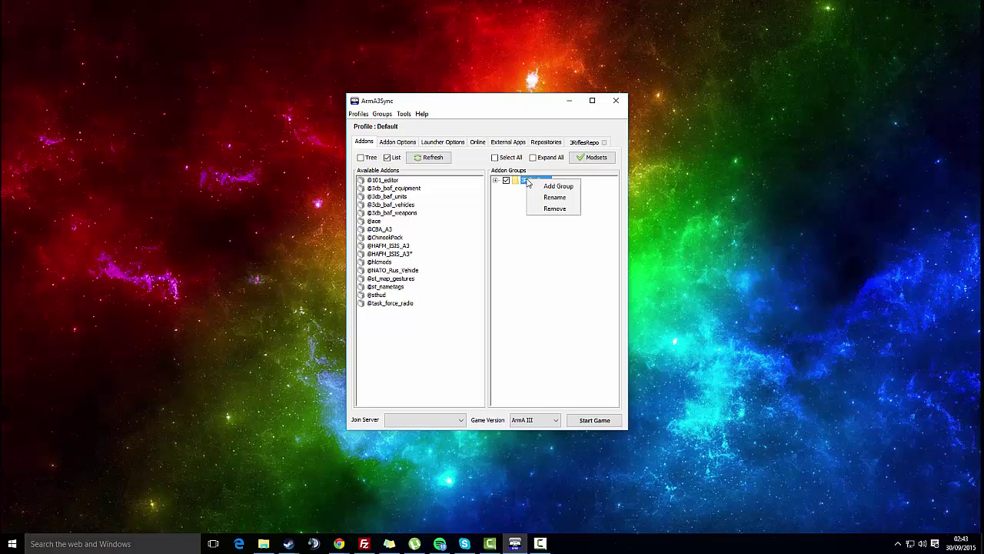
left_click(554, 208)
Create a new addon group from the 3RiflesRepo repository through Modsets.
left_click(592, 156)
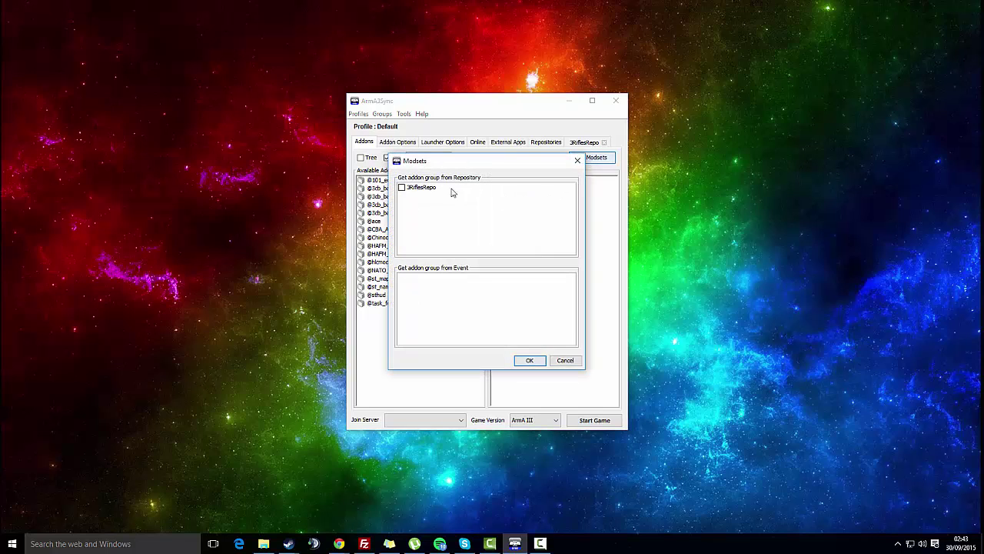
left_click(577, 159)
left_click(593, 157)
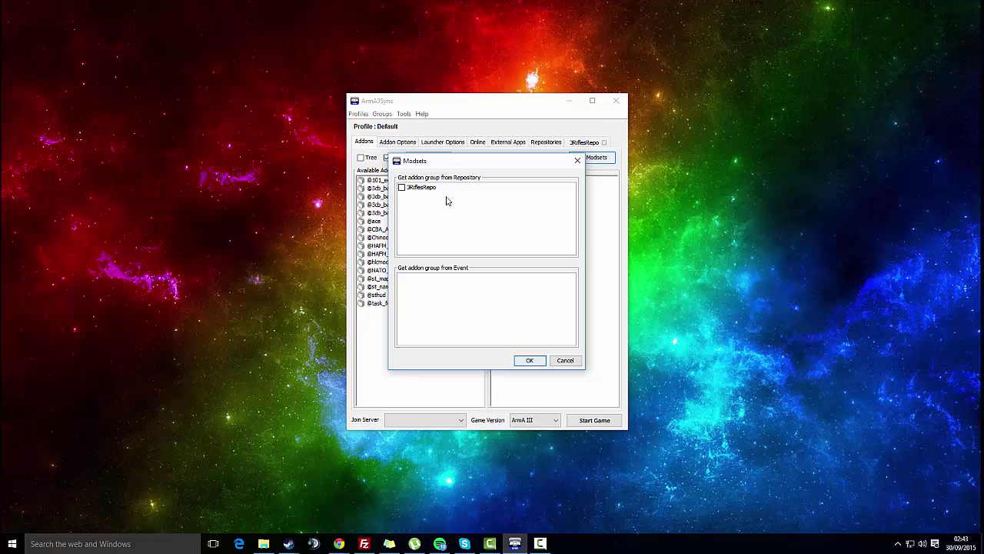
left_click(400, 189)
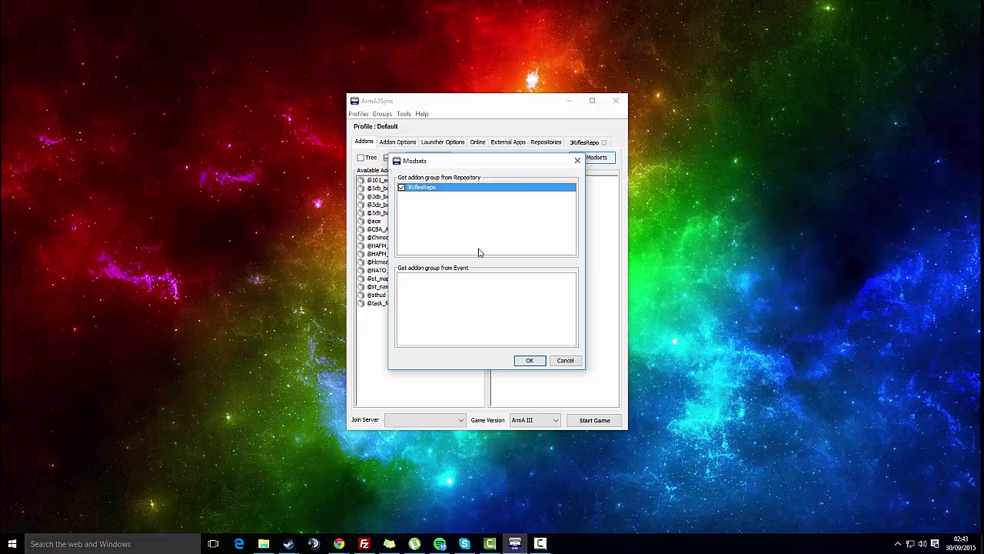
left_click(530, 360)
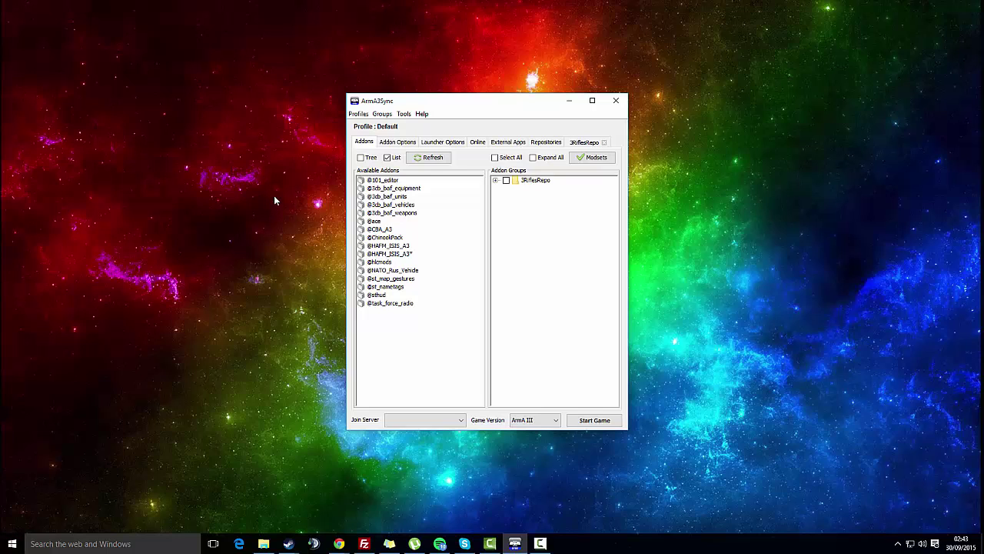
Inspect the addons inside the 3RiflesRepo group, and look through the launcher options, external apps and repositories.
left_click_drag(240, 57, 285, 264)
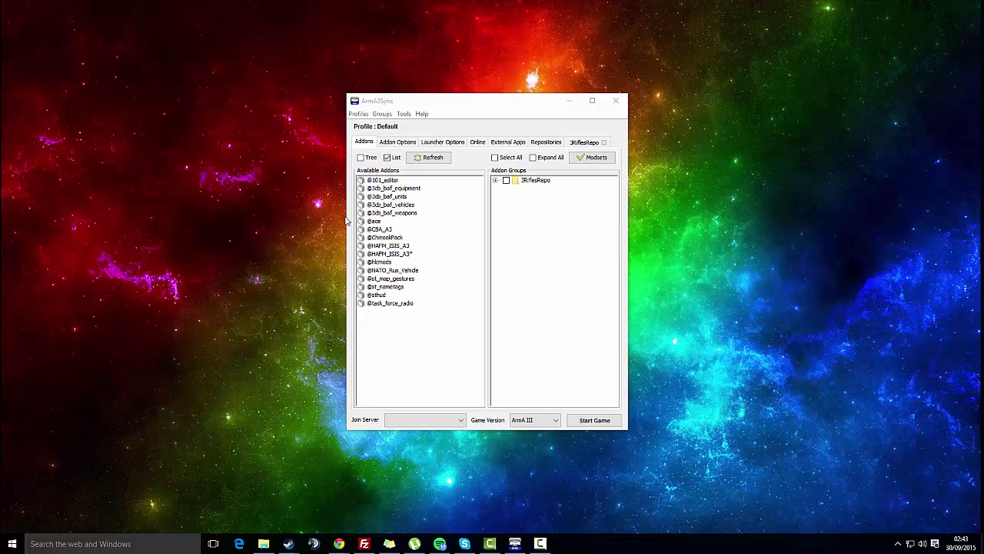
left_click(495, 180)
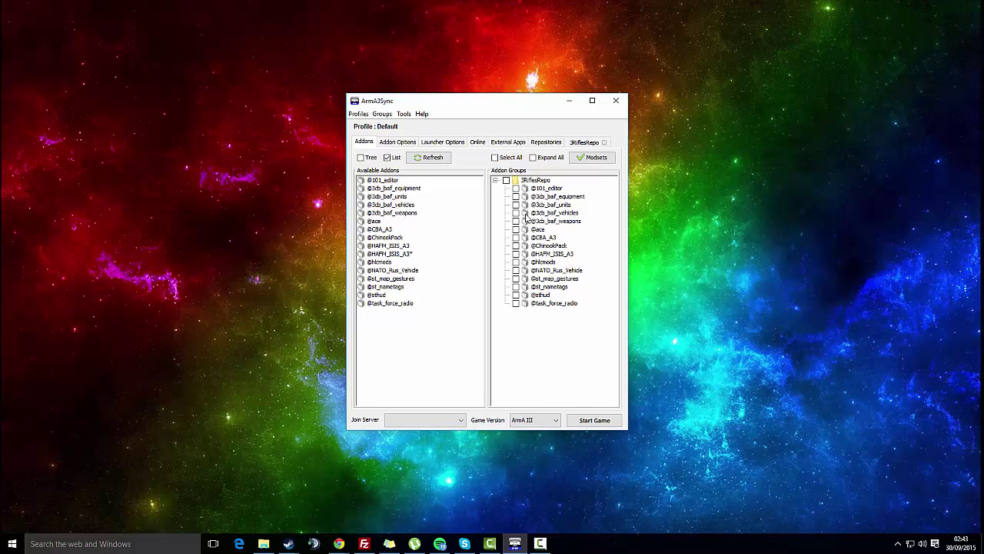
left_click(496, 180)
left_click(453, 143)
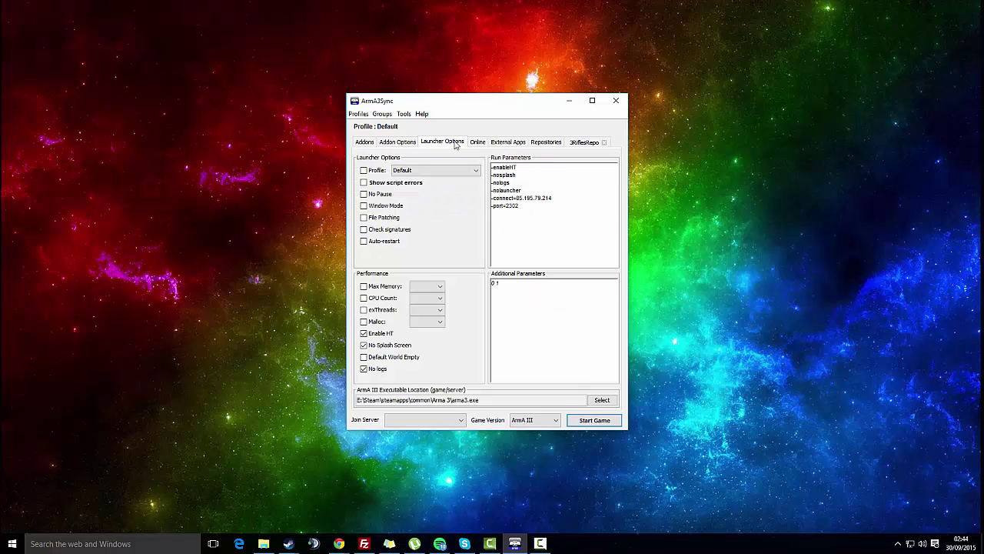
left_click(391, 144)
left_click(526, 141)
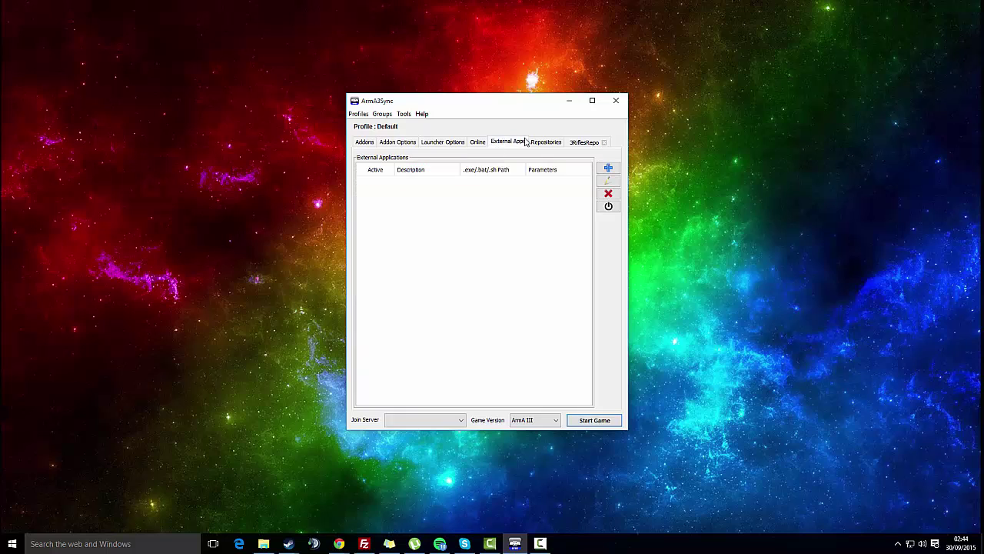
left_click(544, 143)
left_click(578, 143)
left_click(496, 145)
Assign the 3RiflesRepo modset to the 3Rifles favourite server and choose 3Rifles | Arma 3 Realism as the server to join.
left_click(478, 142)
left_click(563, 181)
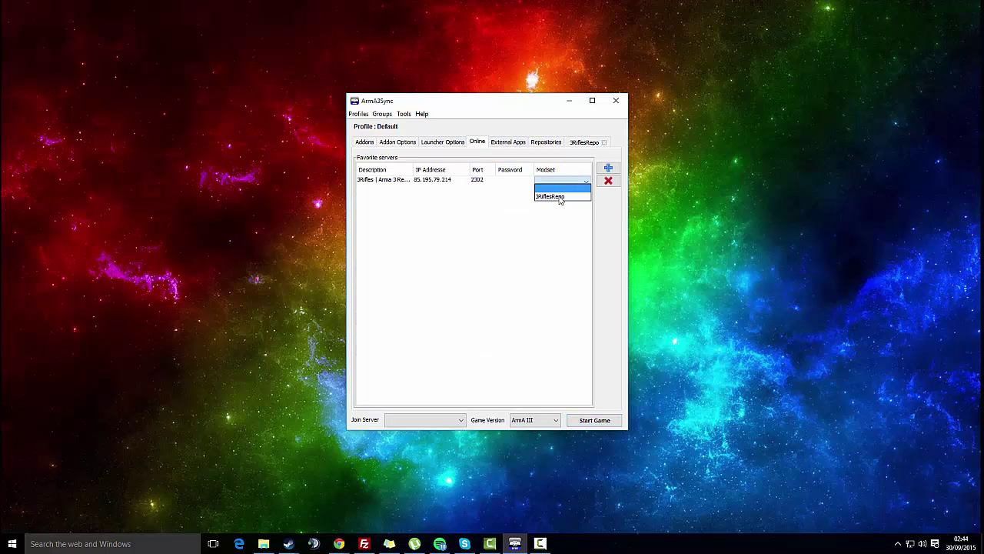
left_click(559, 198)
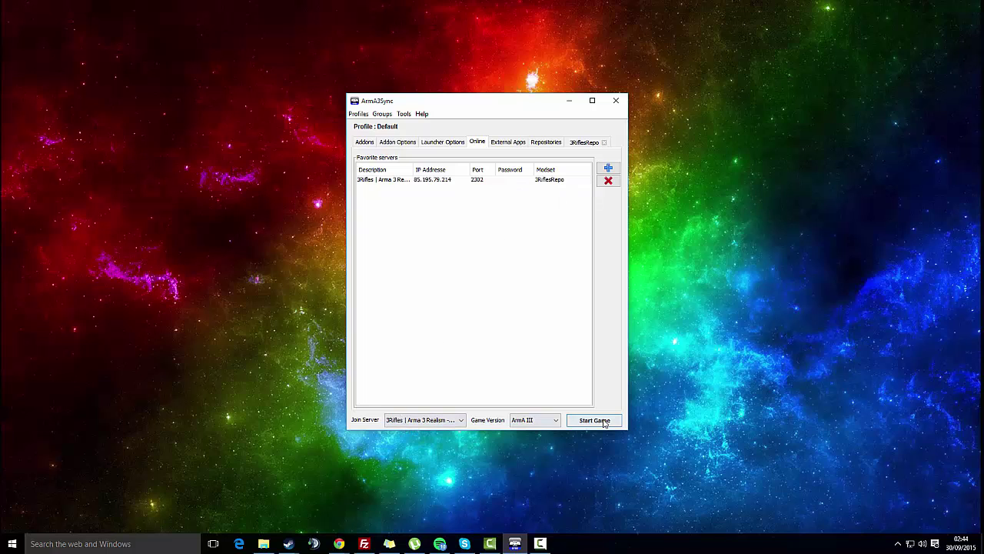
left_click(379, 183)
left_click(434, 186)
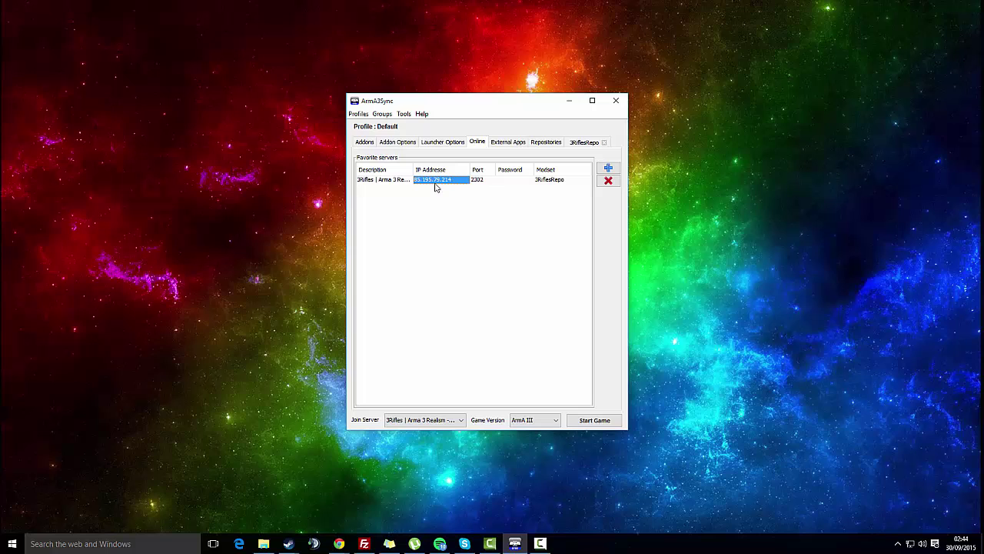
Review the addon search directories and addon priorities, and return to the list of available addons.
left_click(366, 144)
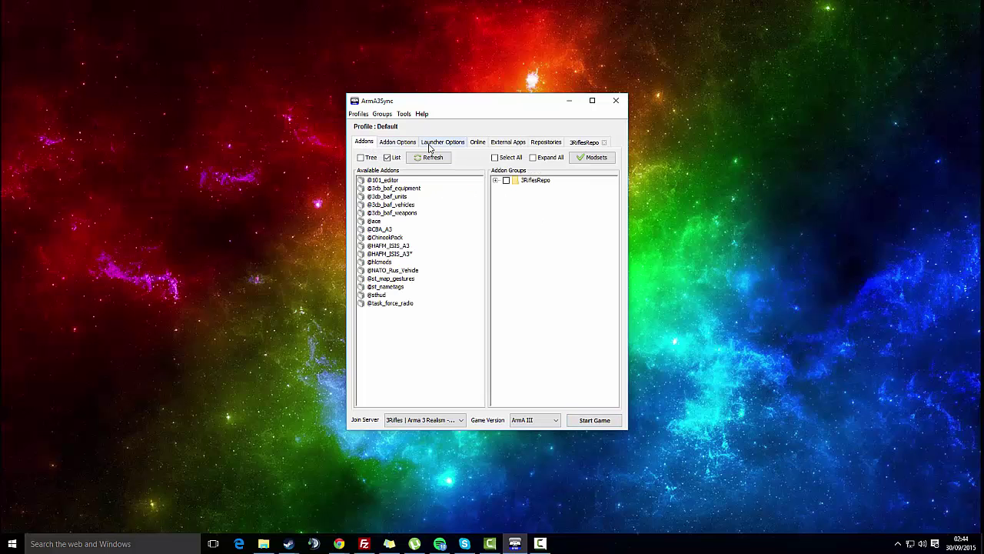
left_click(404, 143)
left_click(367, 144)
left_click(407, 144)
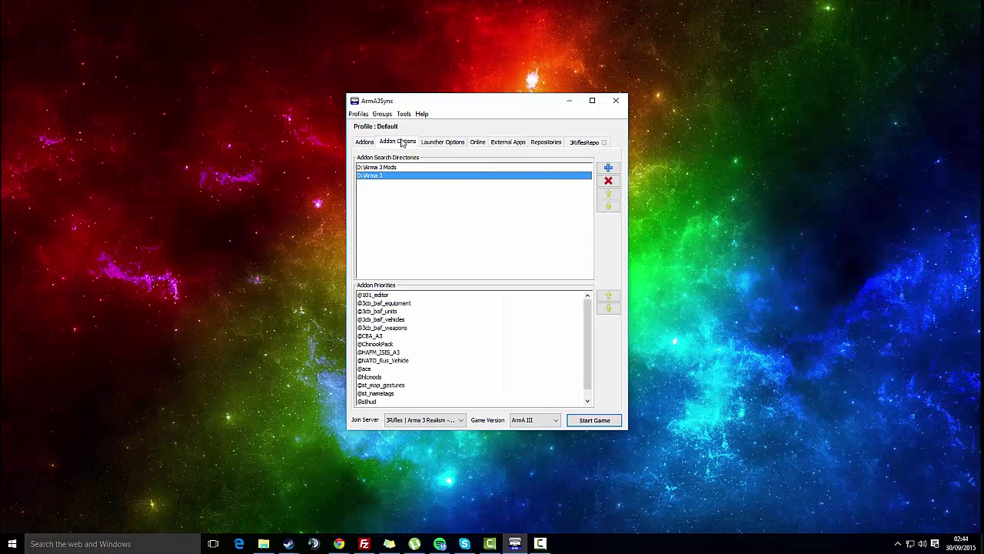
key("Right")
left_click(364, 143)
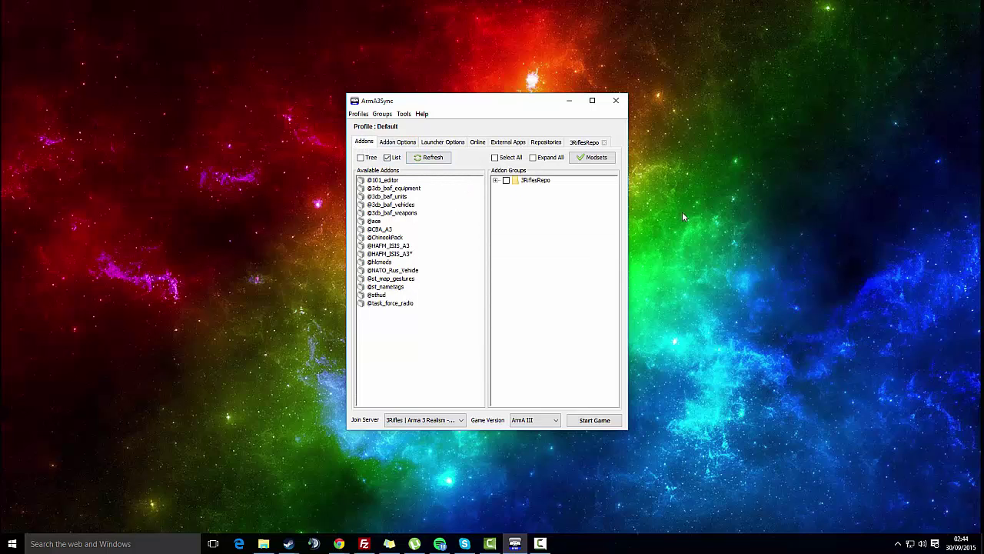